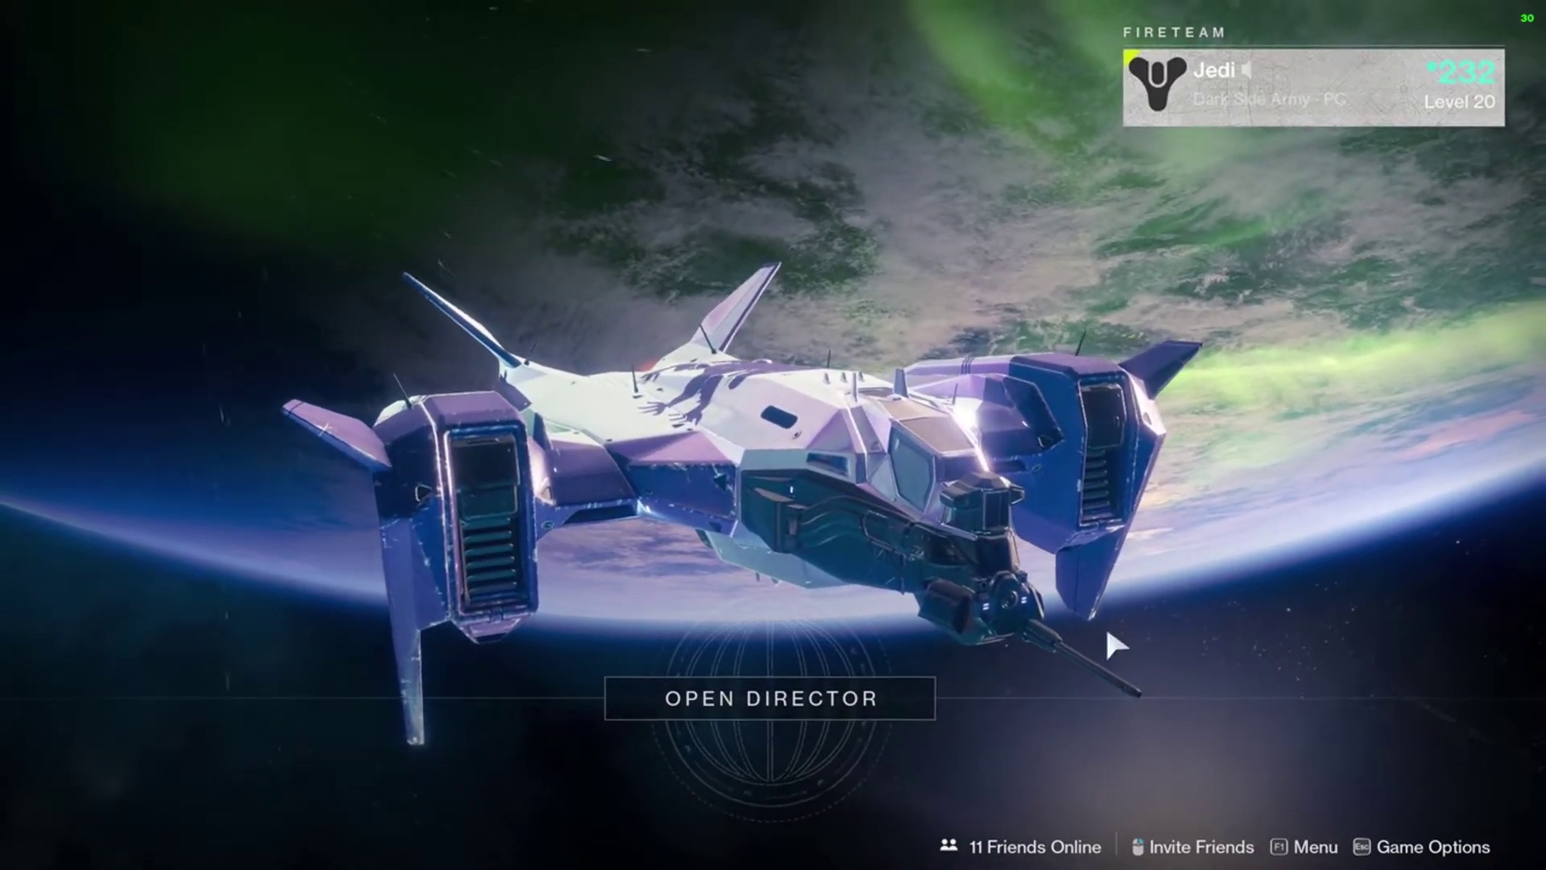
Step: Open the Key Mapping page of the game's settings
click(1417, 845)
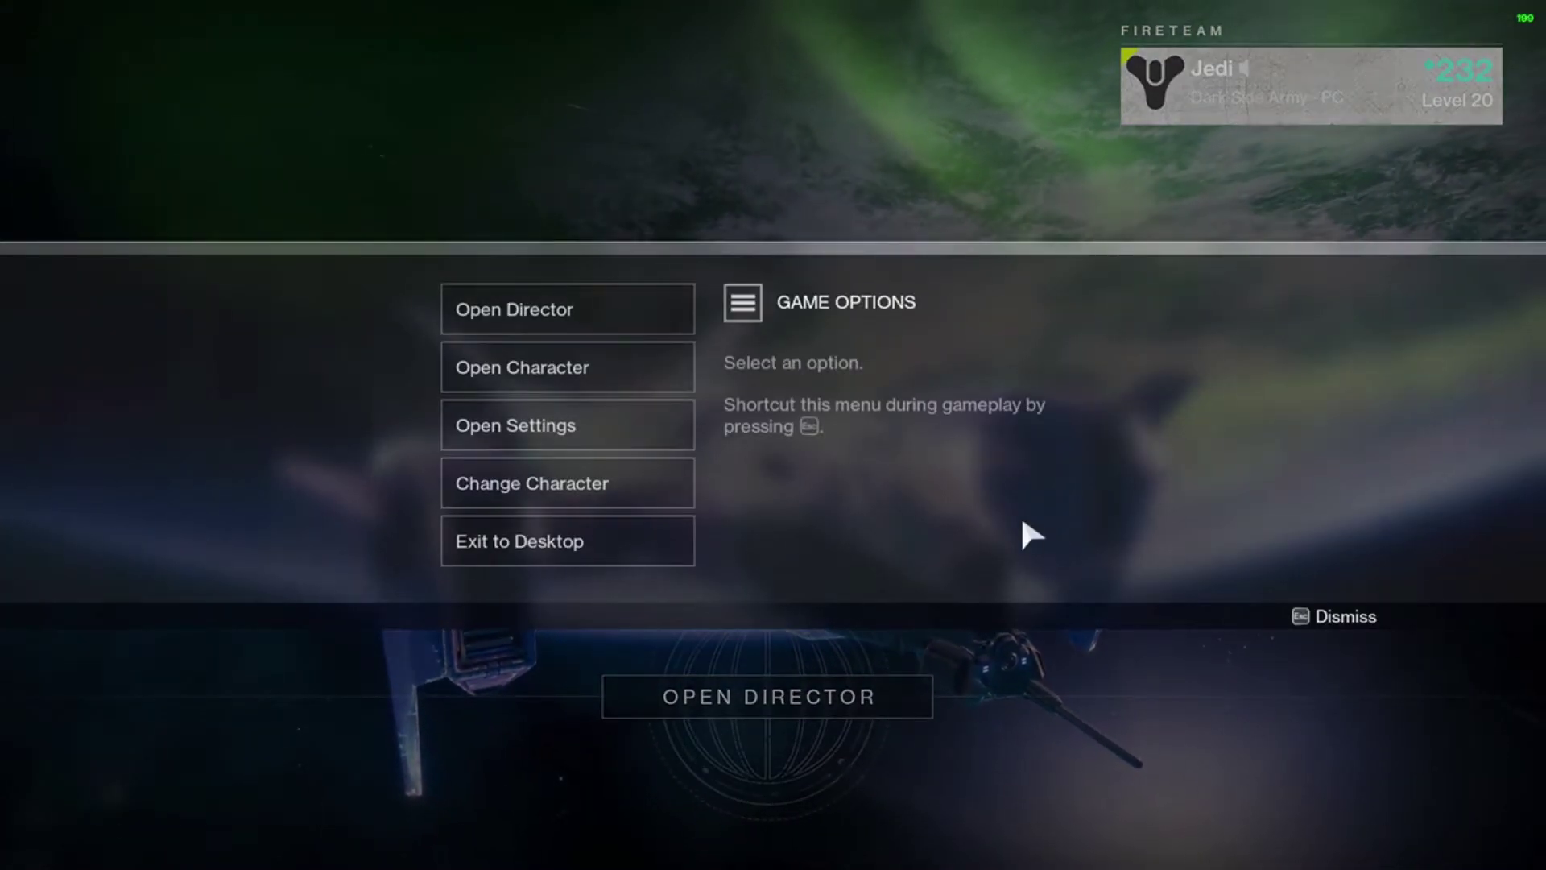
click(567, 427)
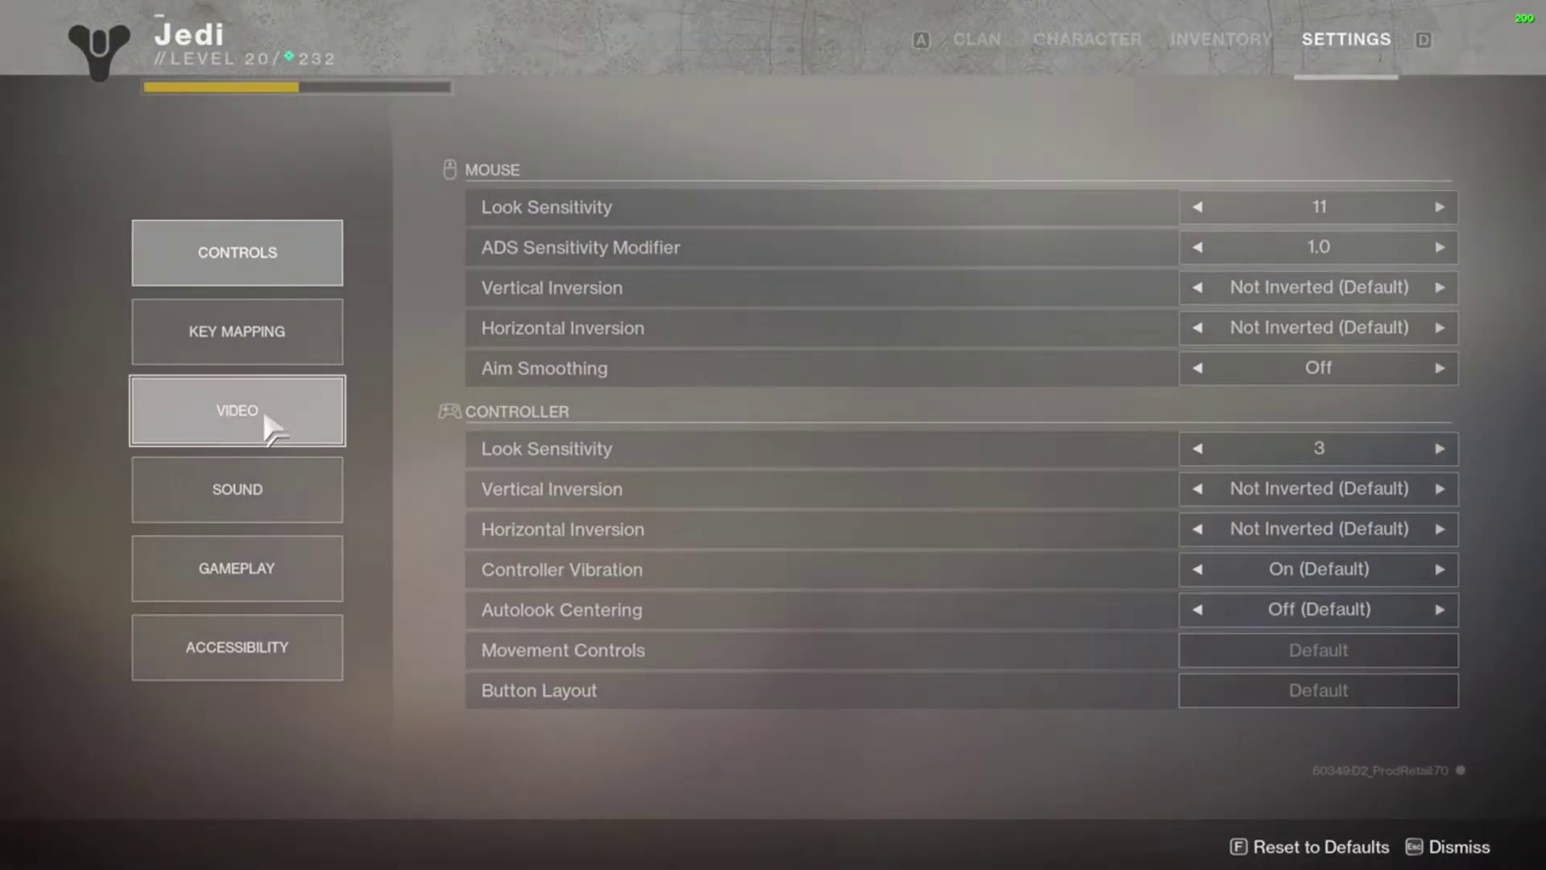
click(293, 346)
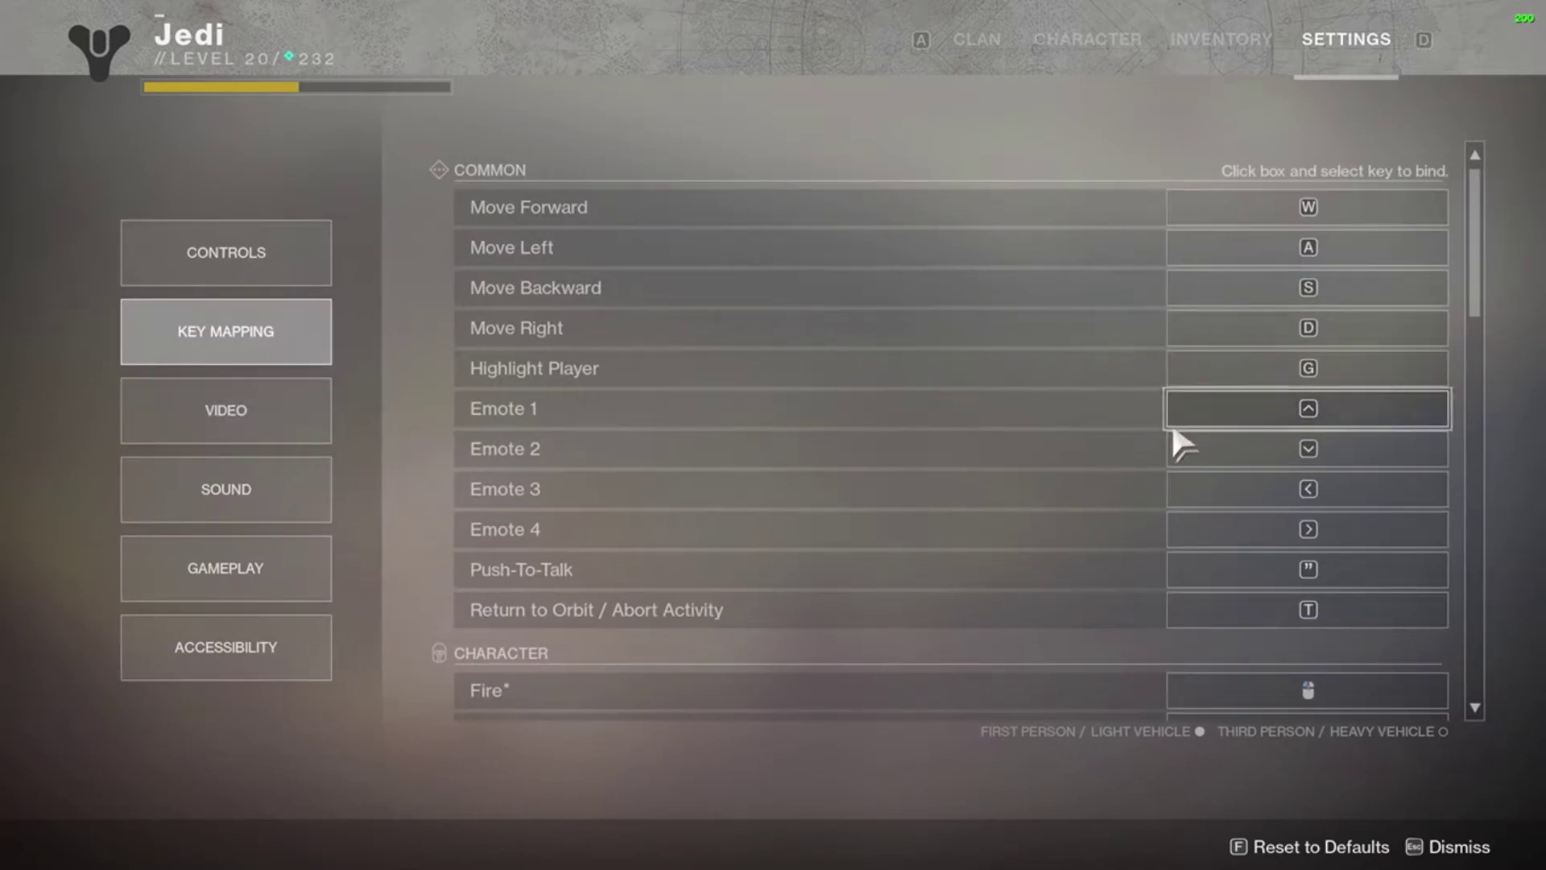
Step: Examine the common, character, vehicle and UI shortcut key bindings, and close the settings
scroll(1020, 467, down, 5)
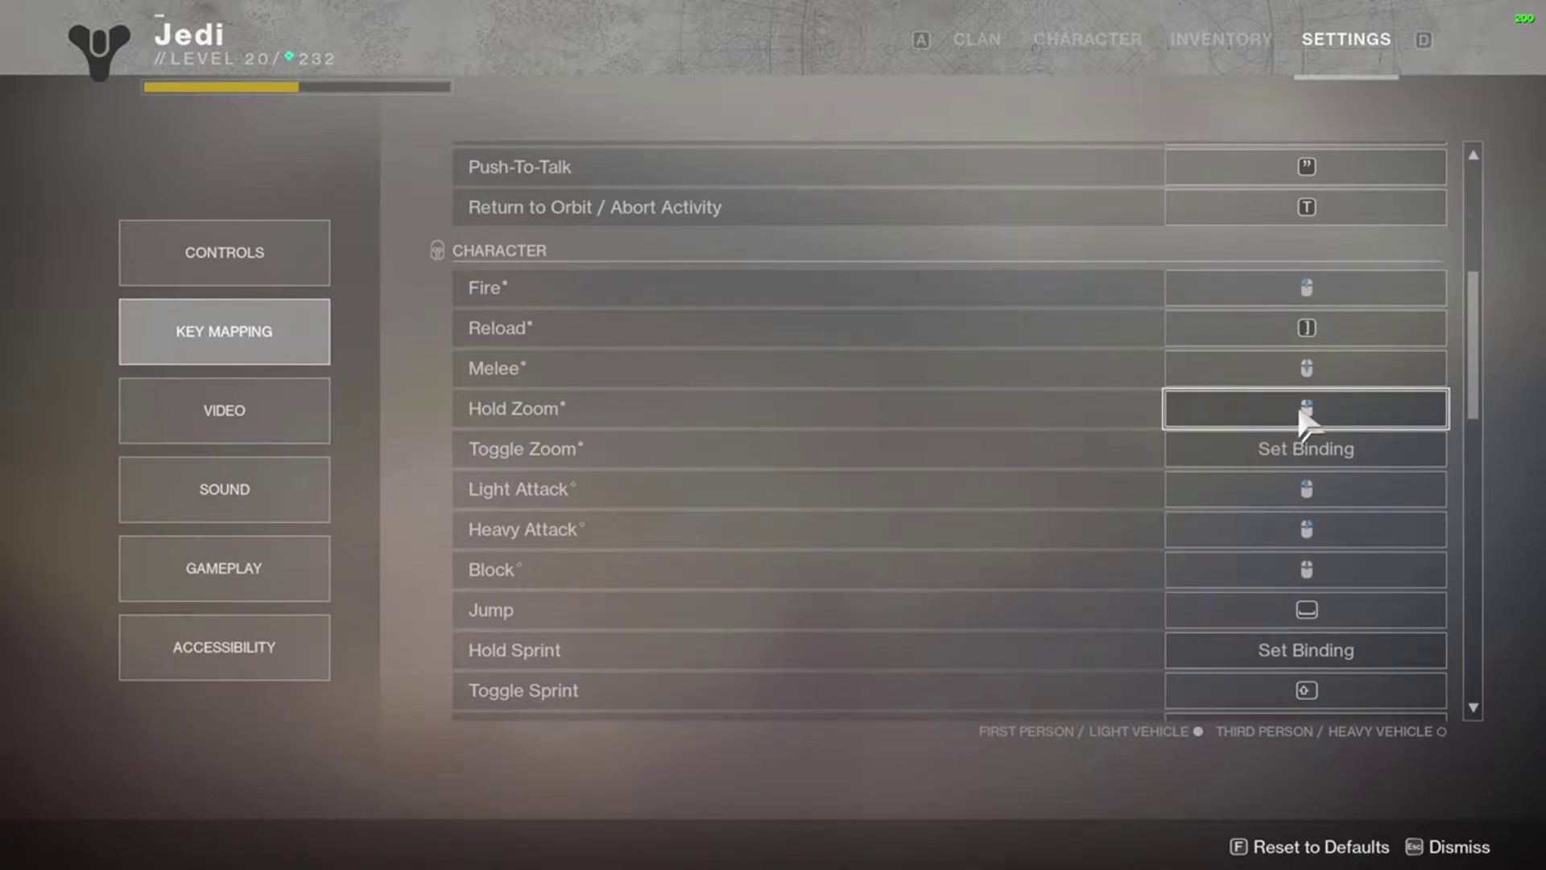
scroll(1278, 519, down, 1)
scroll(1308, 533, down, 1)
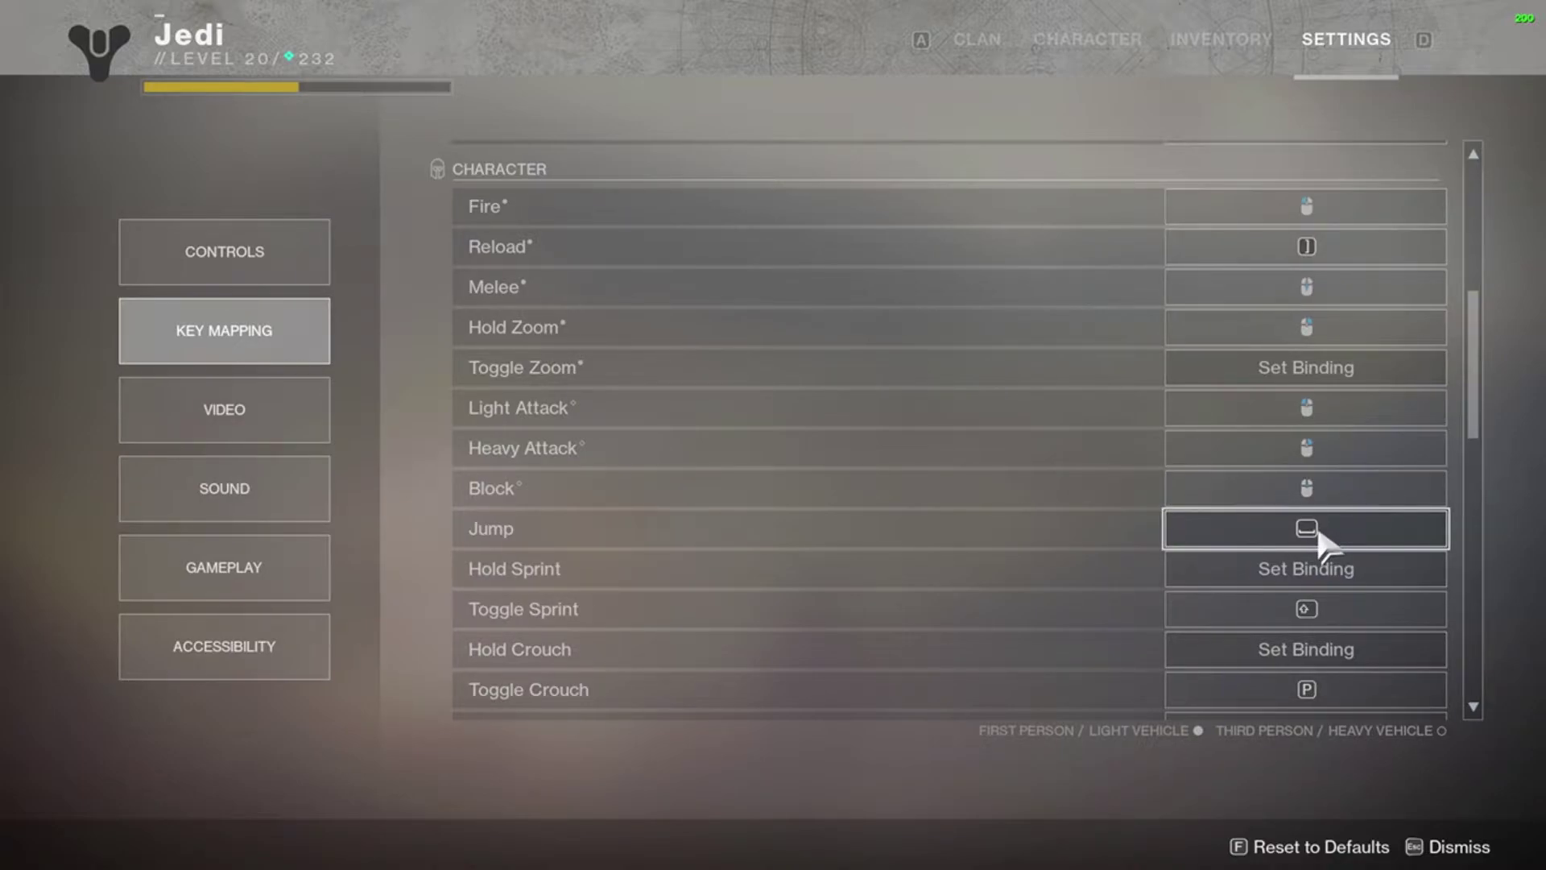
scroll(1317, 527, down, 2)
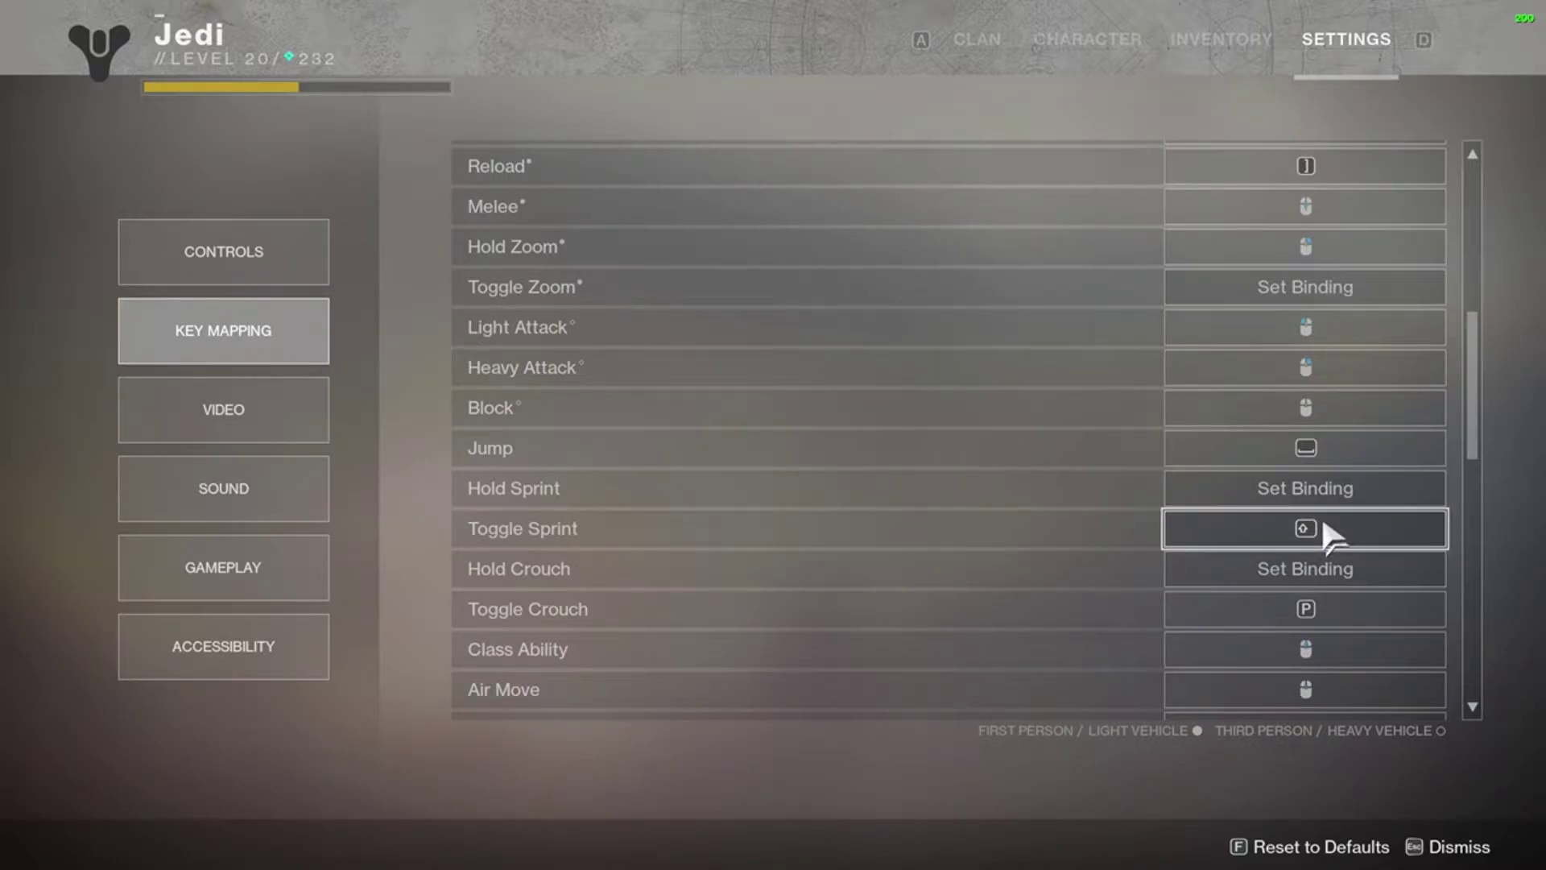
scroll(1292, 523, down, 1)
scroll(1292, 533, down, 1)
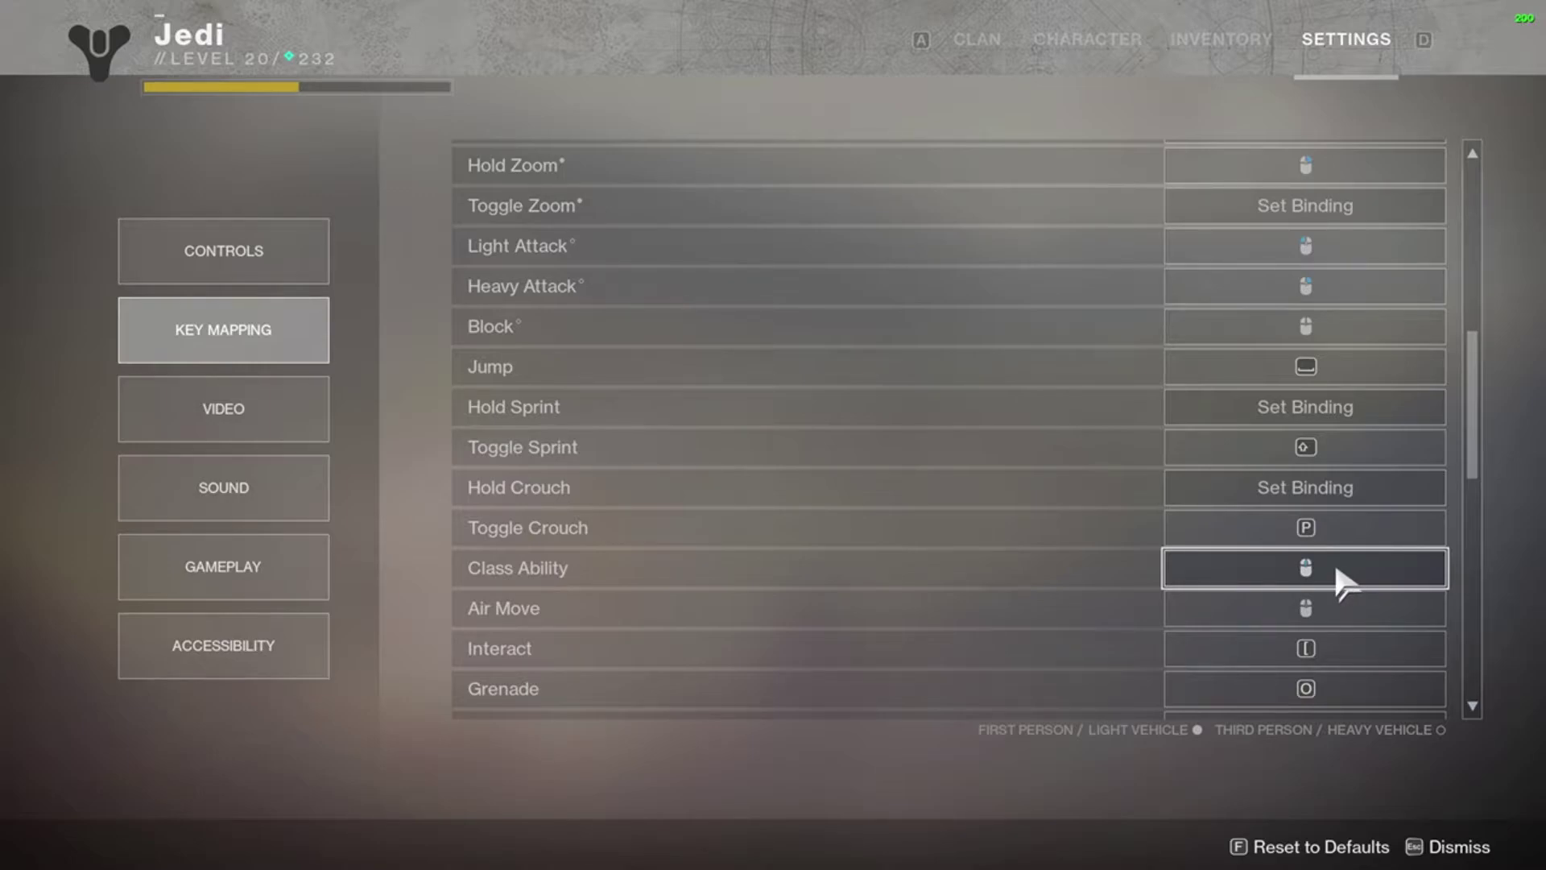
scroll(1332, 612, down, 1)
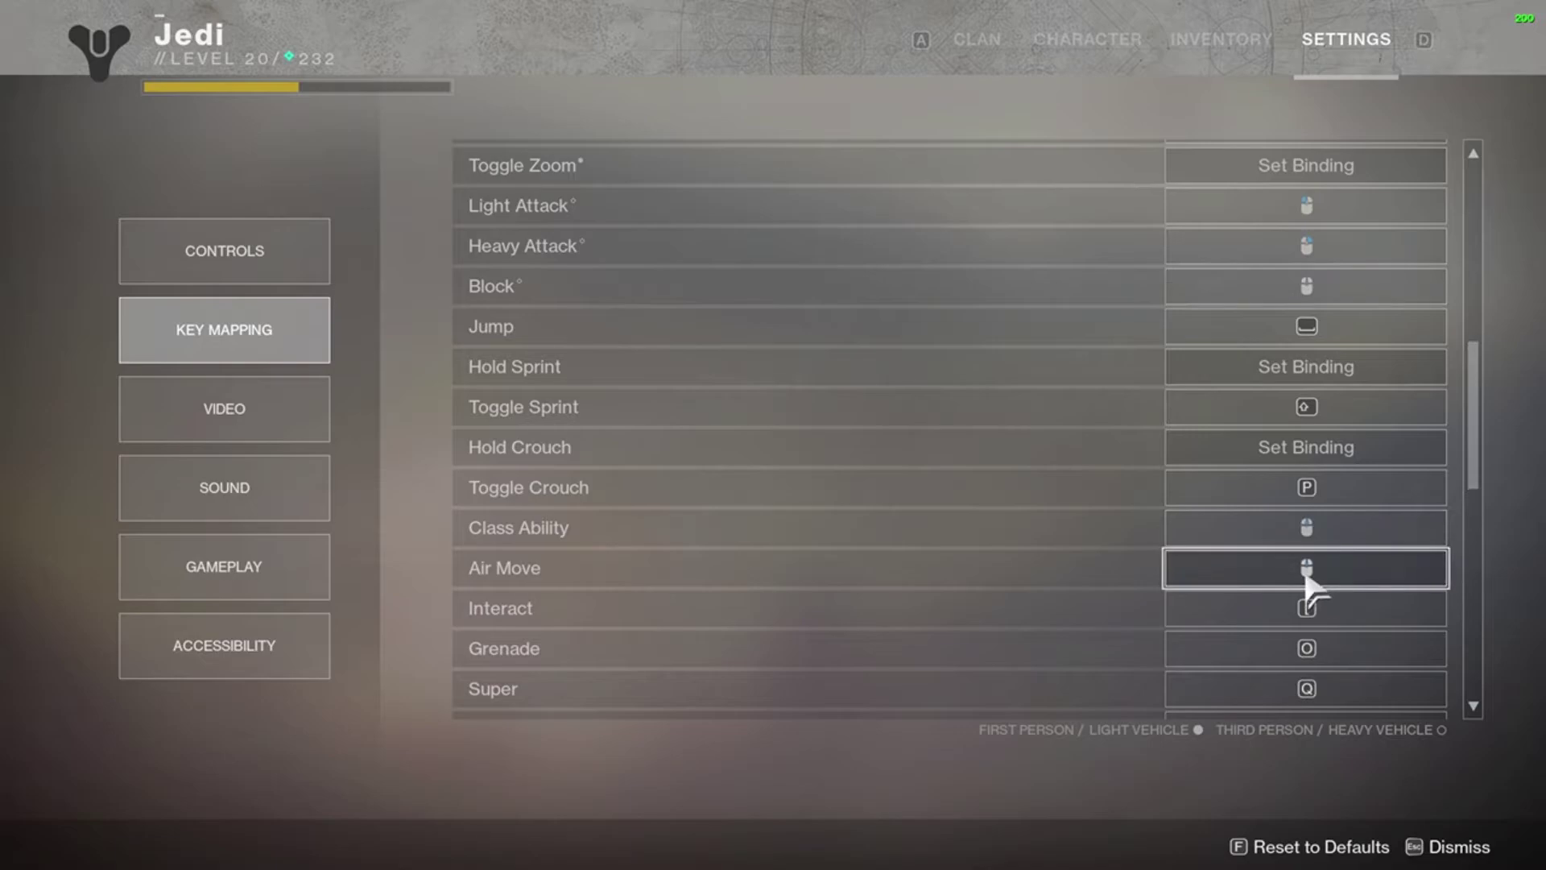
scroll(1308, 572, down, 2)
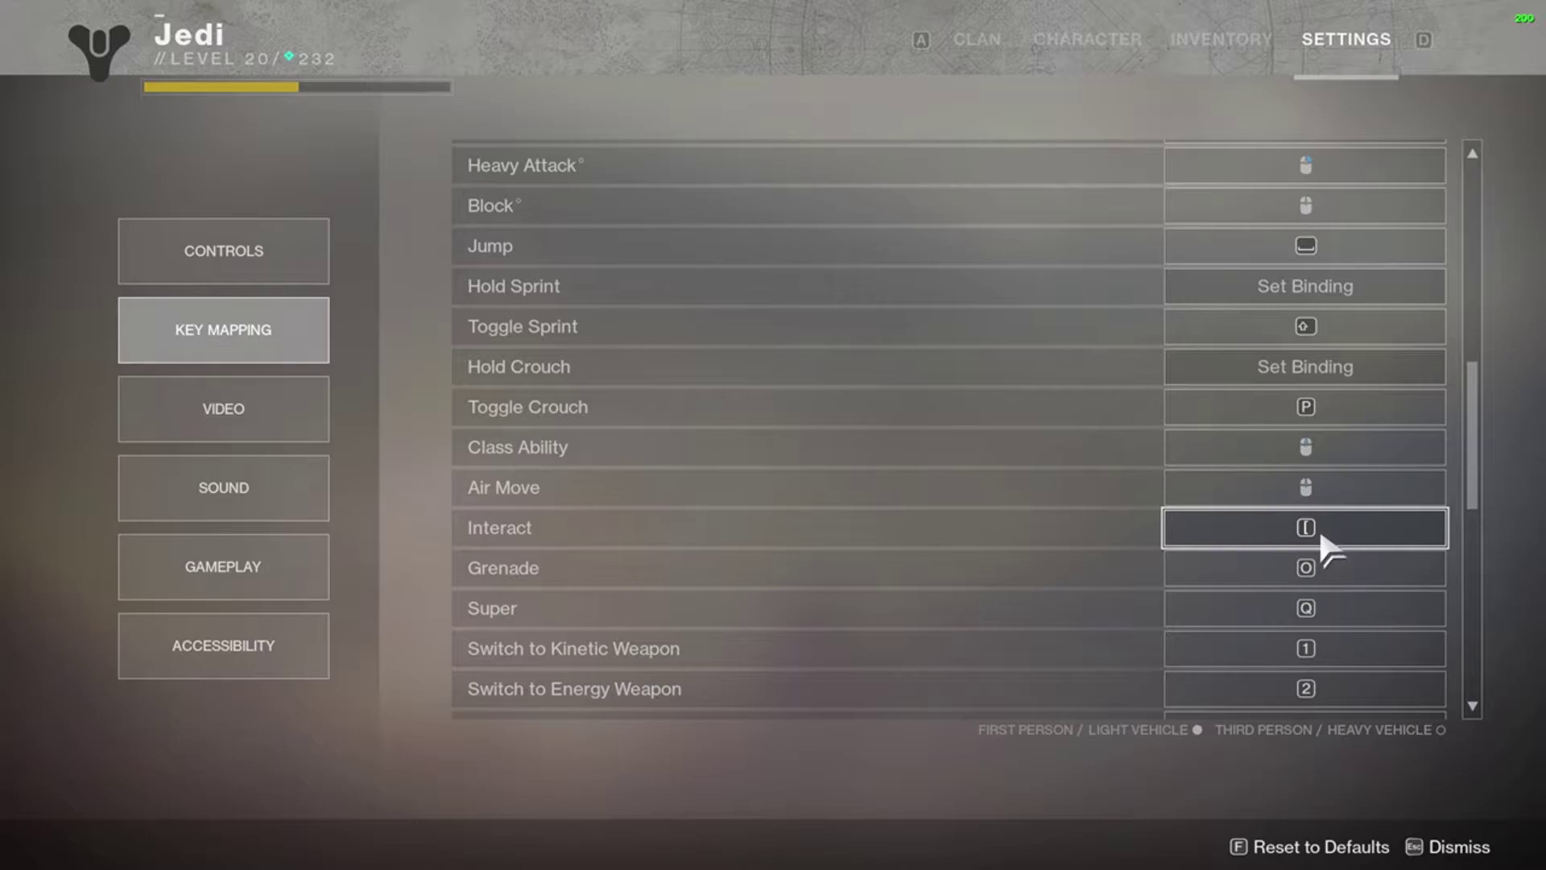
scroll(1321, 530, down, 1)
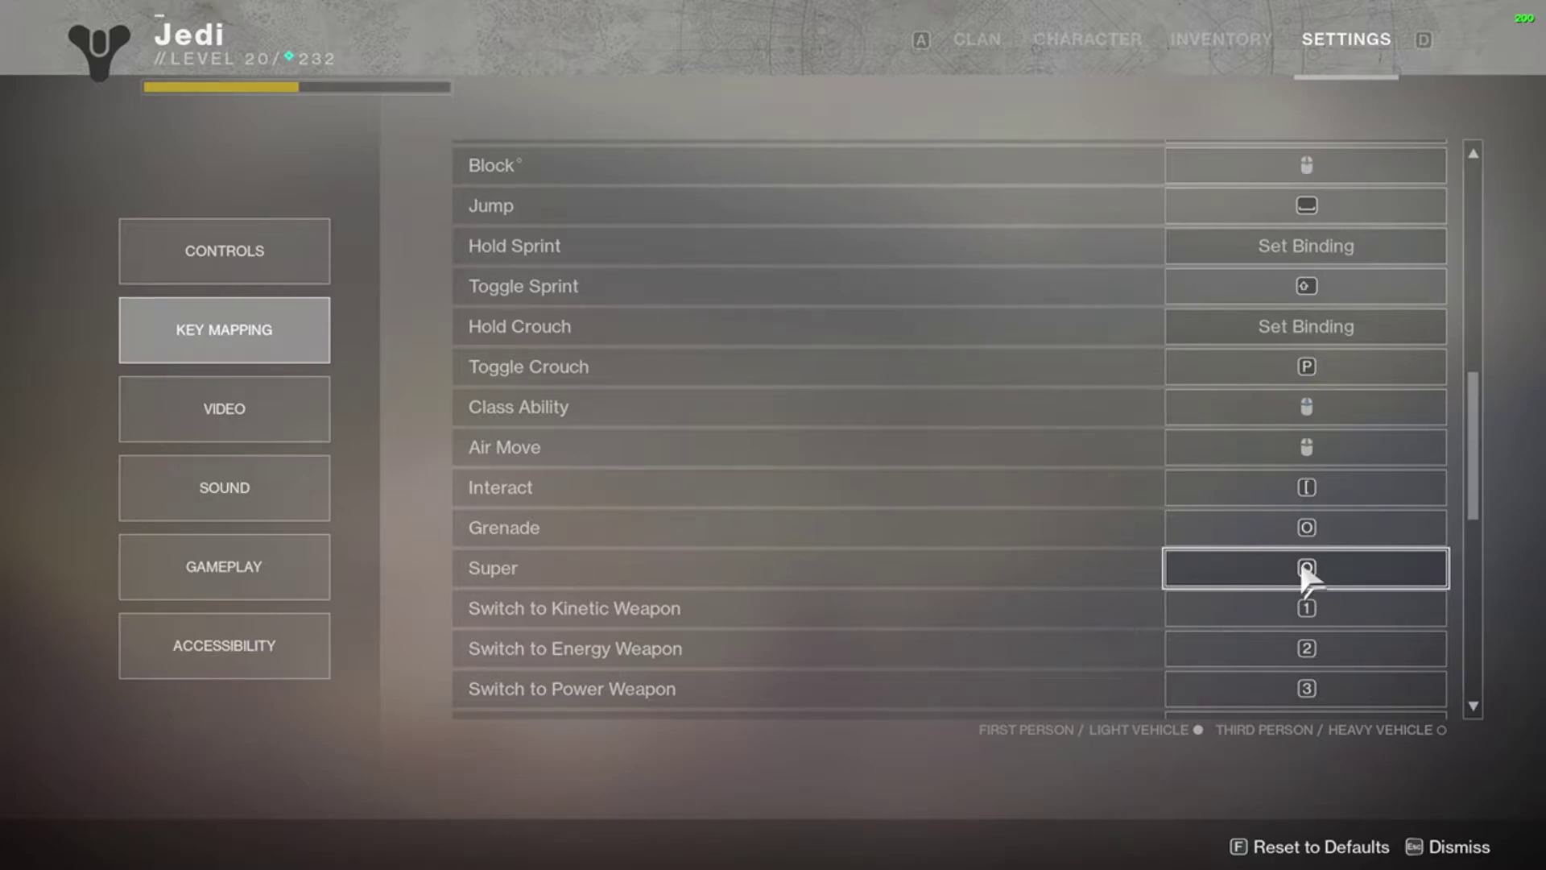
scroll(1305, 572, down, 2)
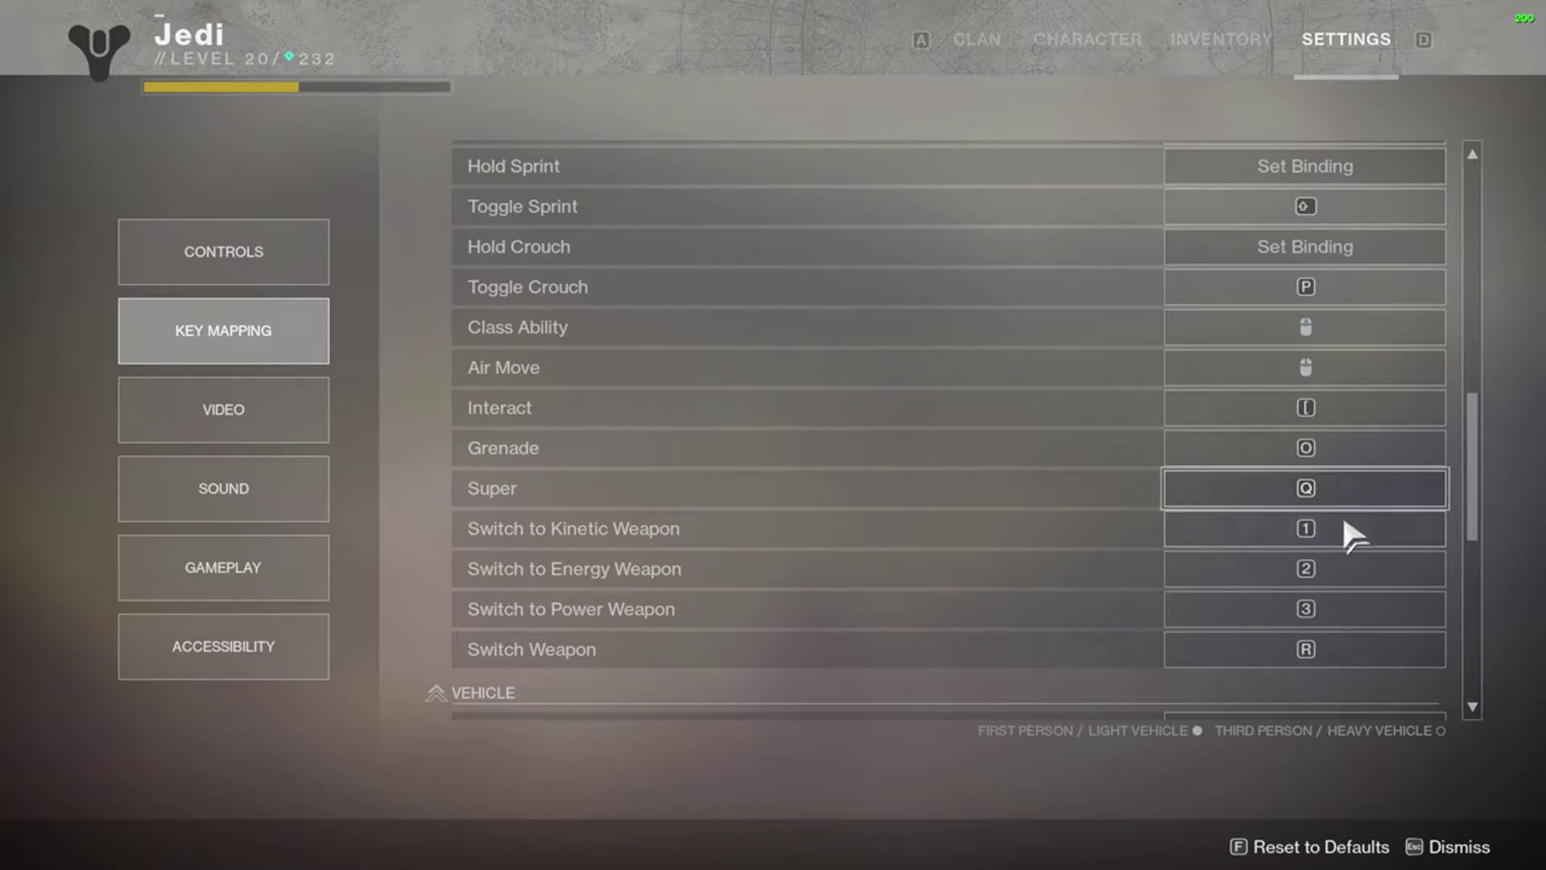
scroll(1295, 627, down, 2)
scroll(1292, 631, down, 5)
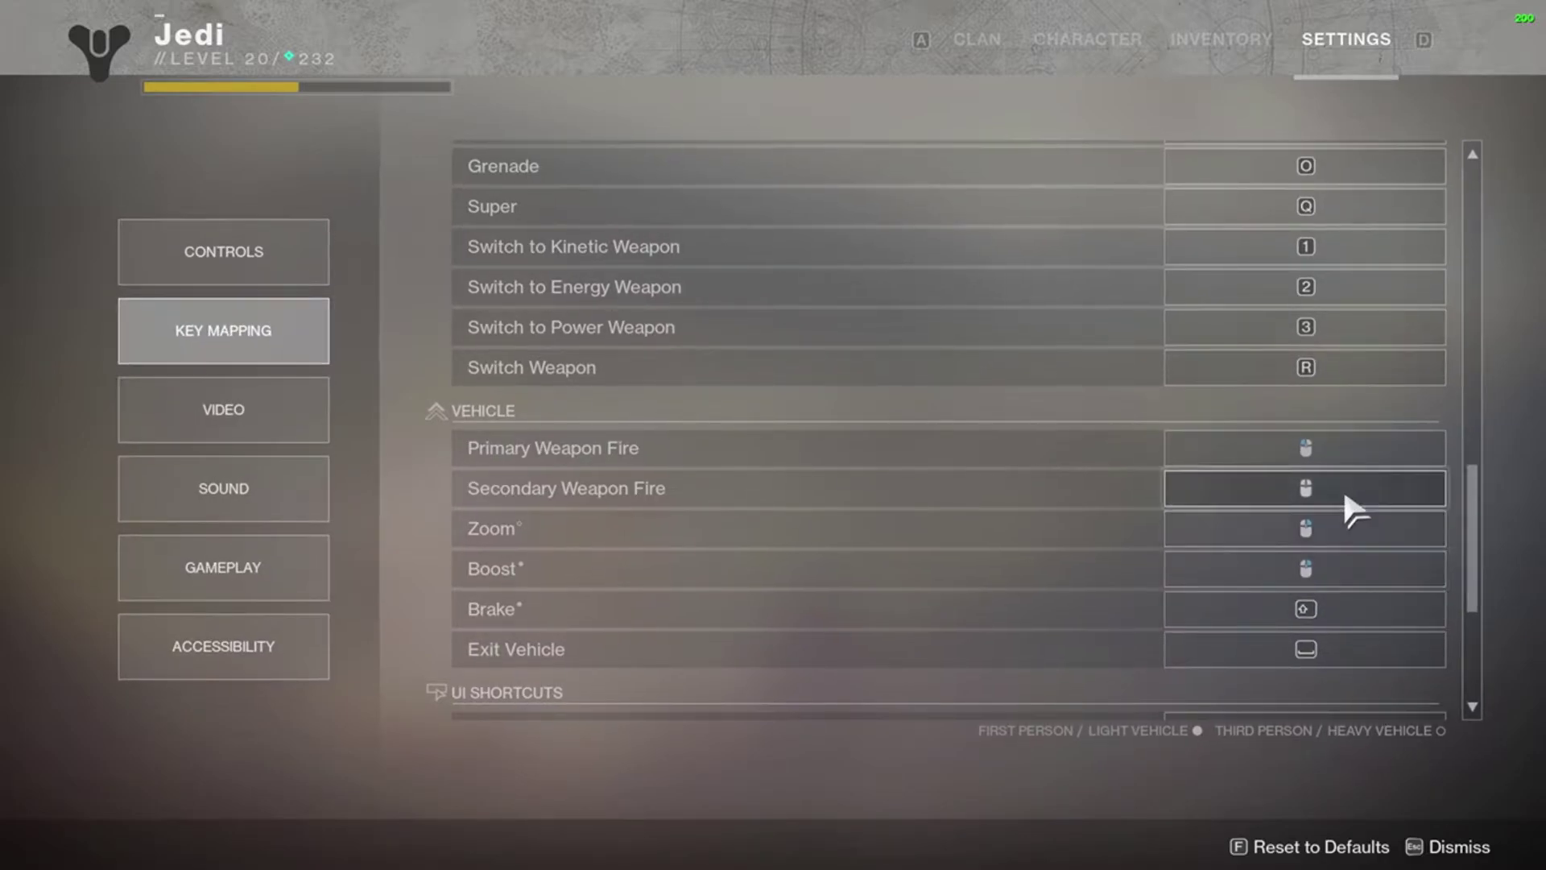
scroll(1318, 491, down, 8)
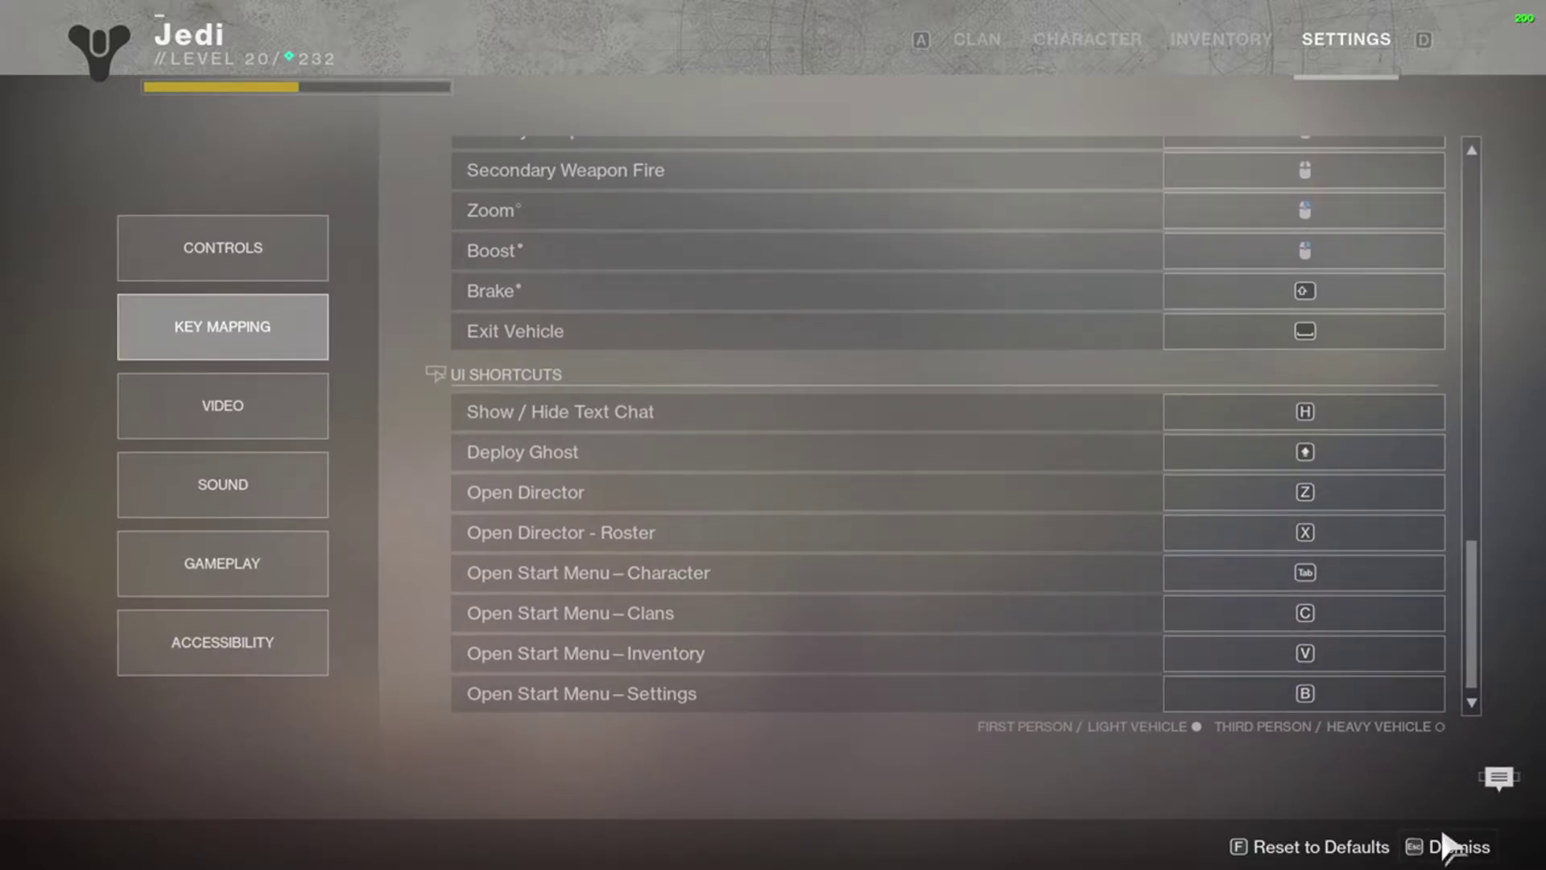
click(1411, 849)
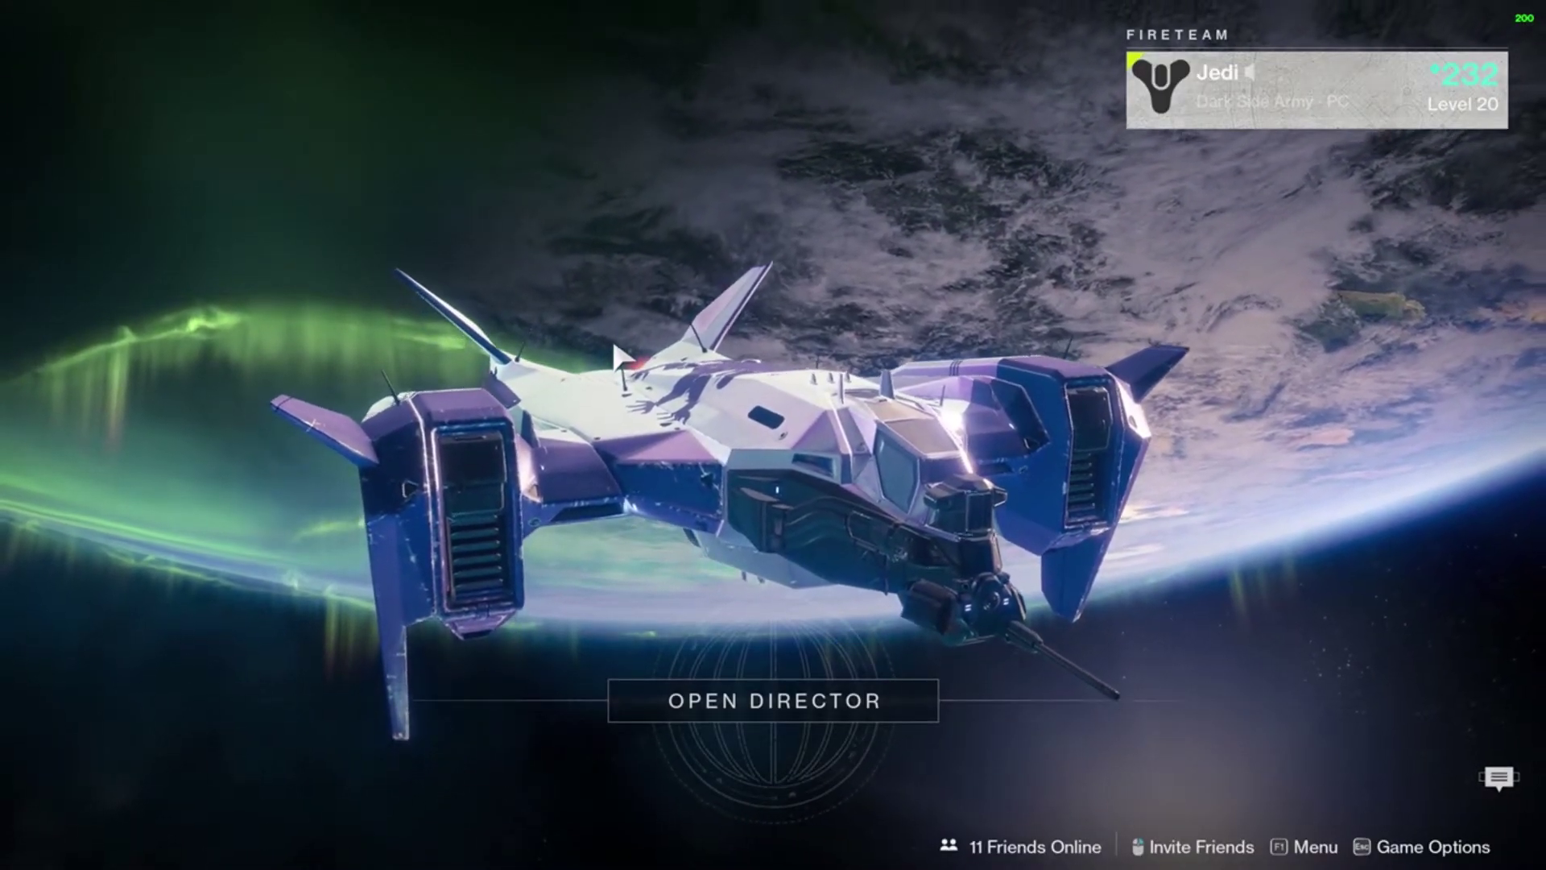
Step: Switch to Corsair Utility Engine, view the keyboard's Default Color profile and return to the Gaming profile
key(alt+Tab)
key(alt+Tab)
key(alt+Tab)
key(alt+Tab)
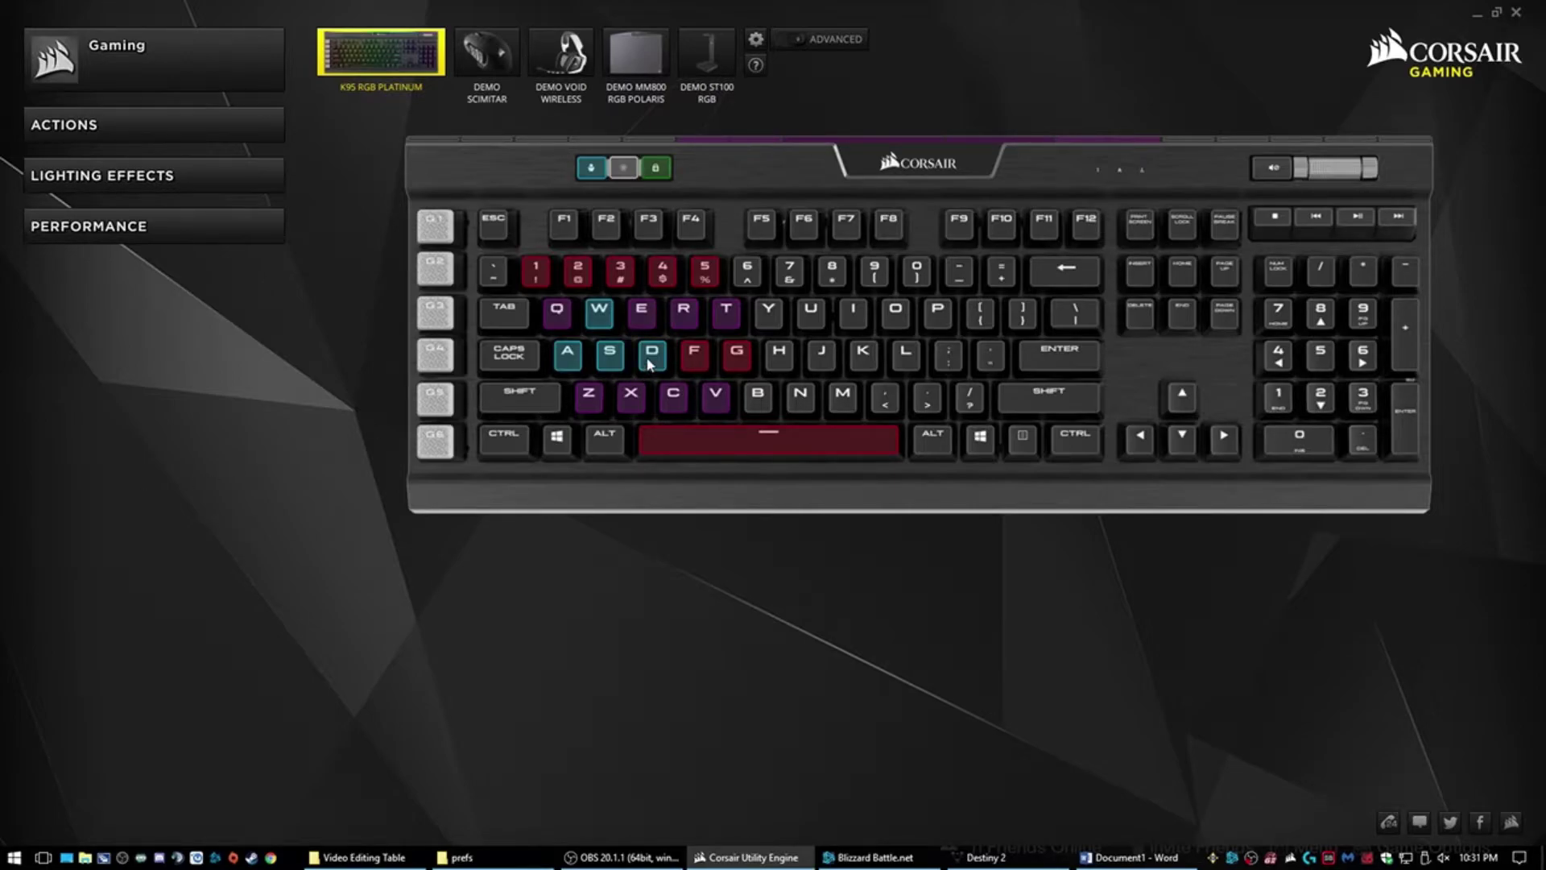
key(ctrl+2)
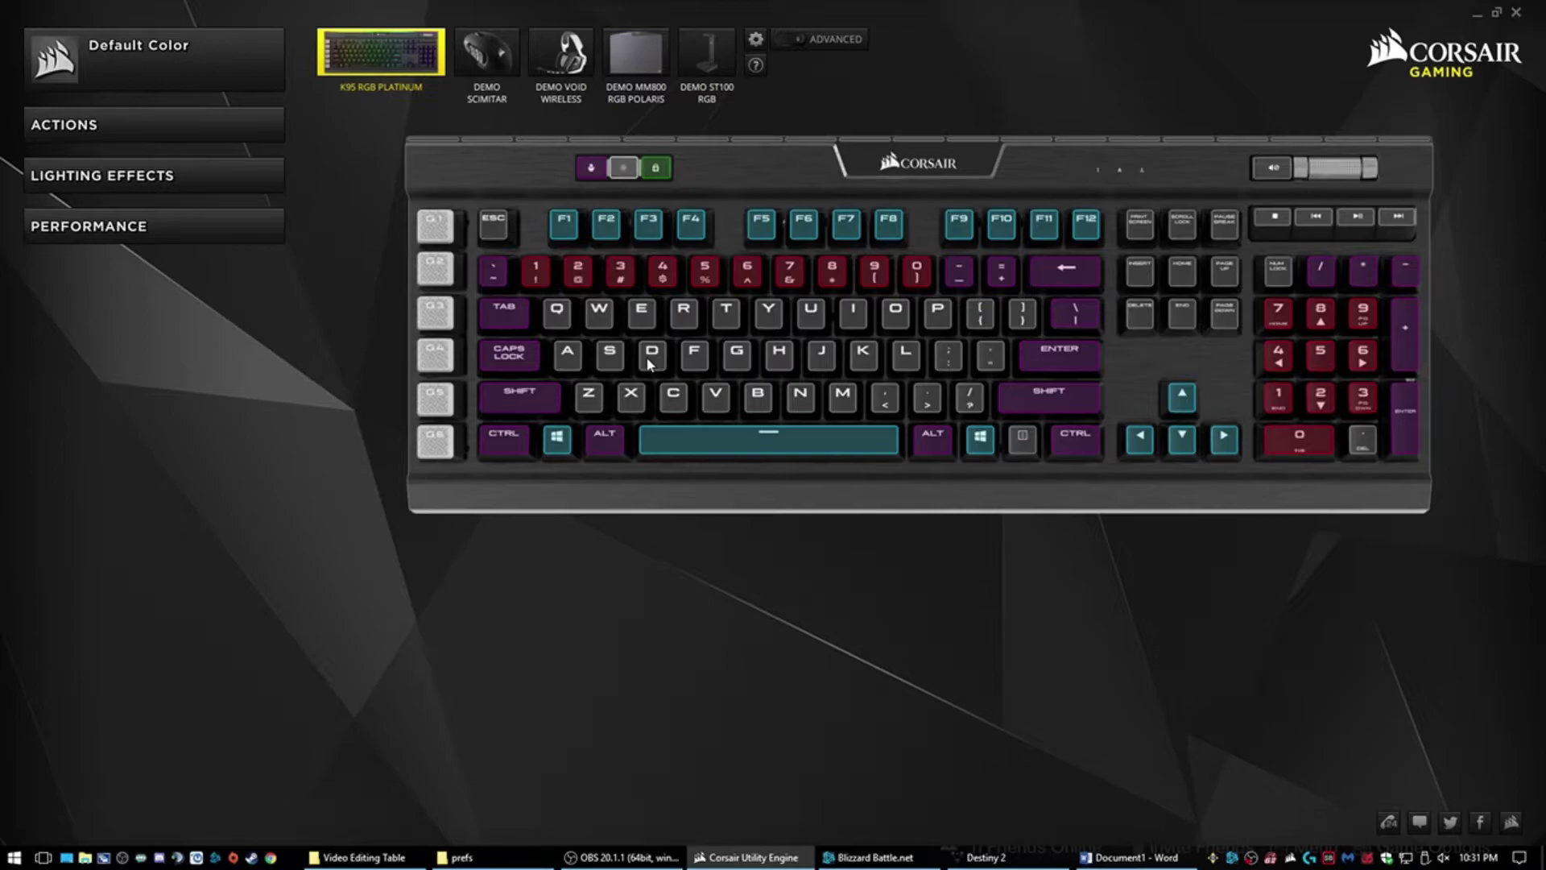
key(ctrl+1)
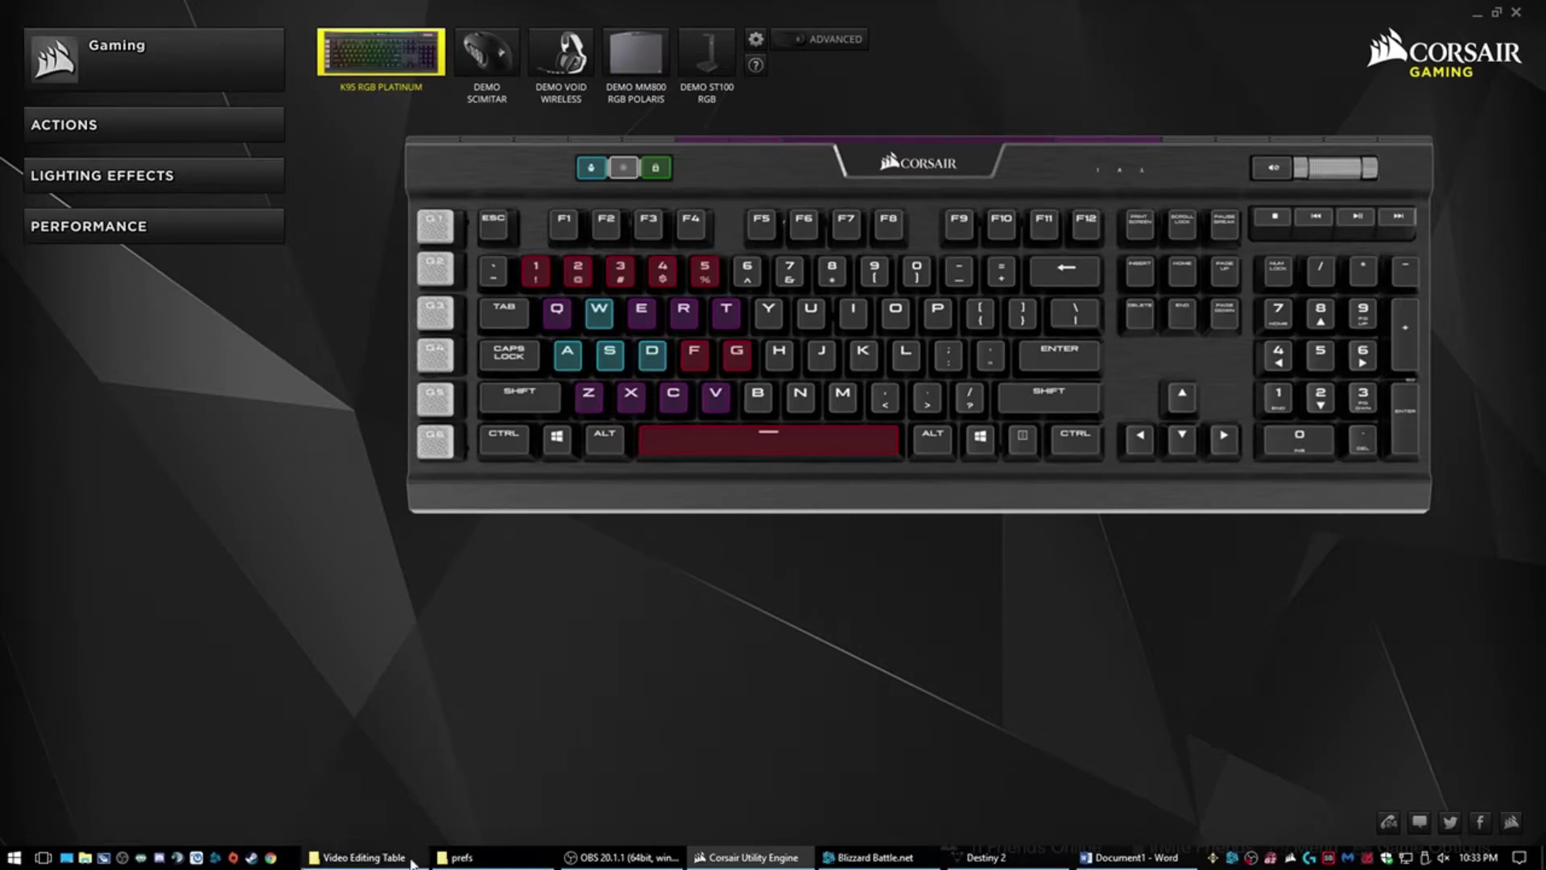
Step: Switch to the Video Editing Table folder and show the Run dialog
click(359, 857)
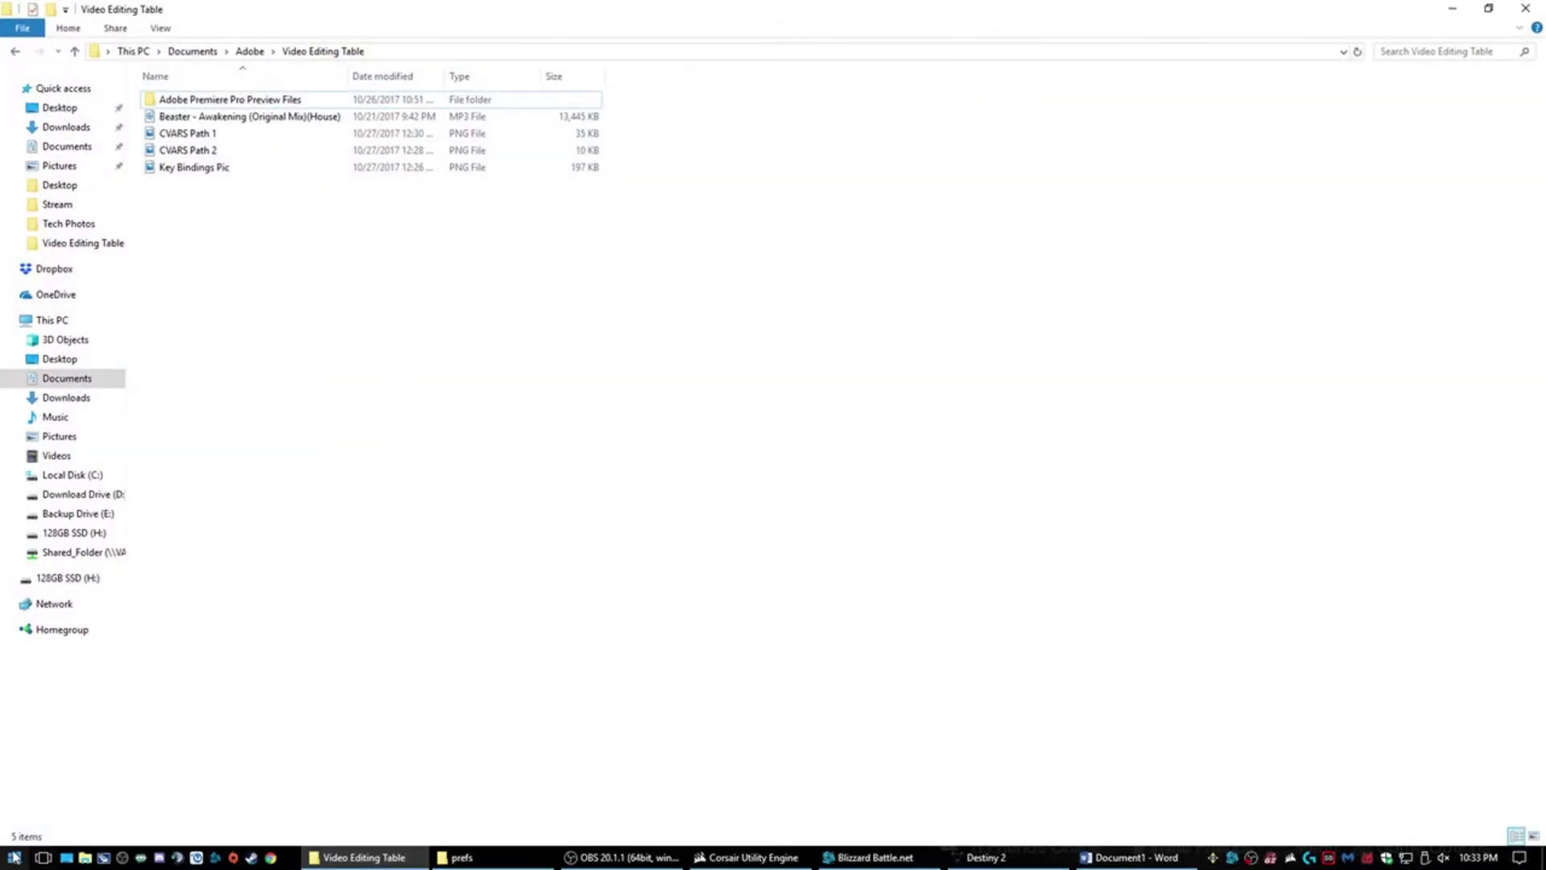
right_click(15, 857)
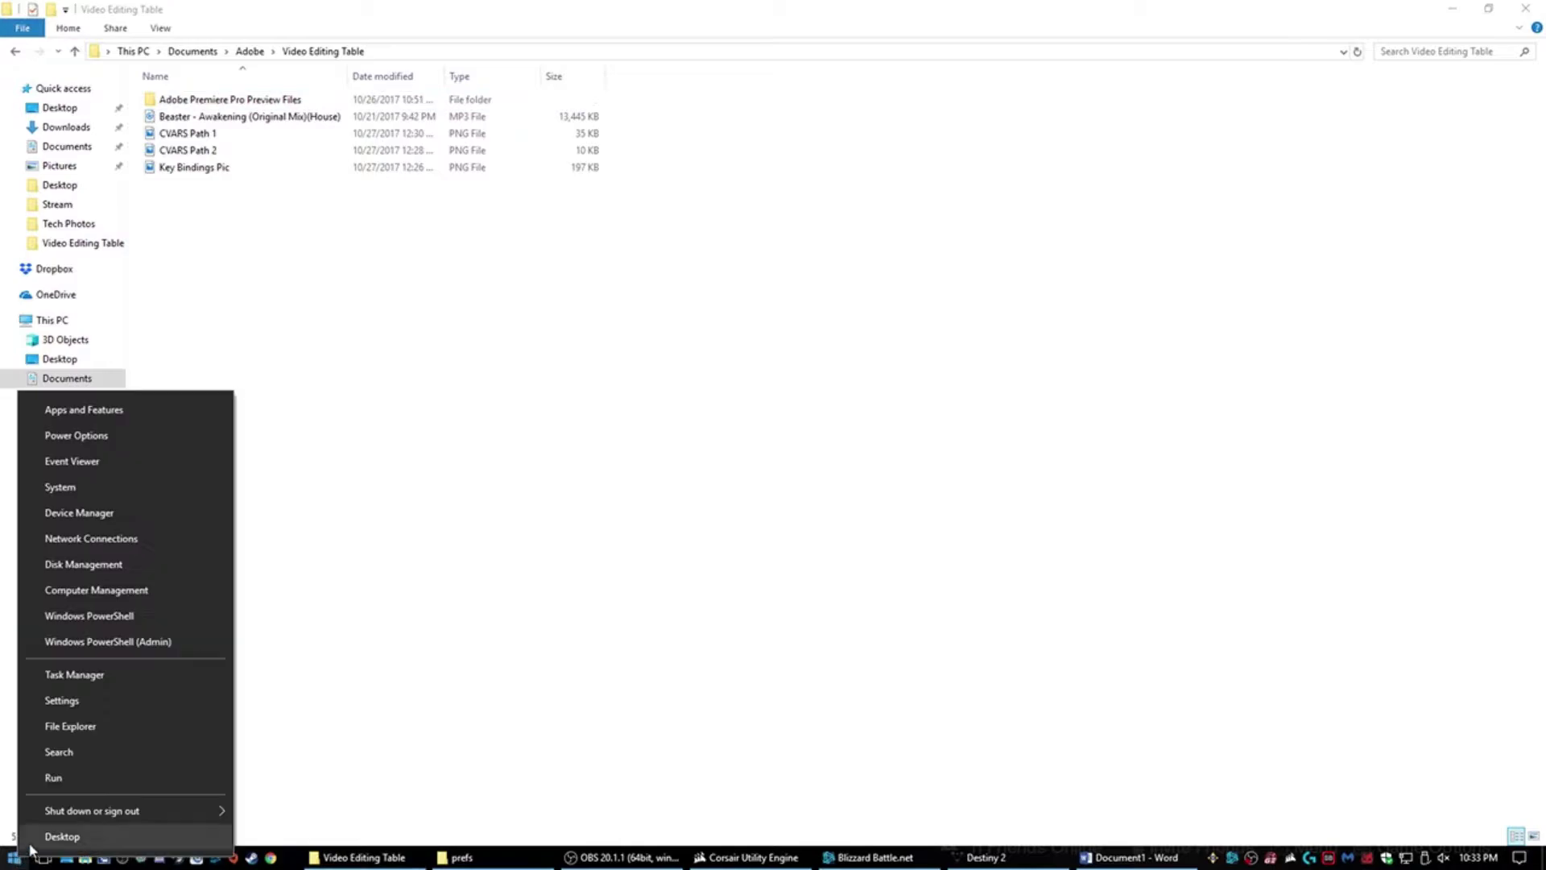
click(80, 778)
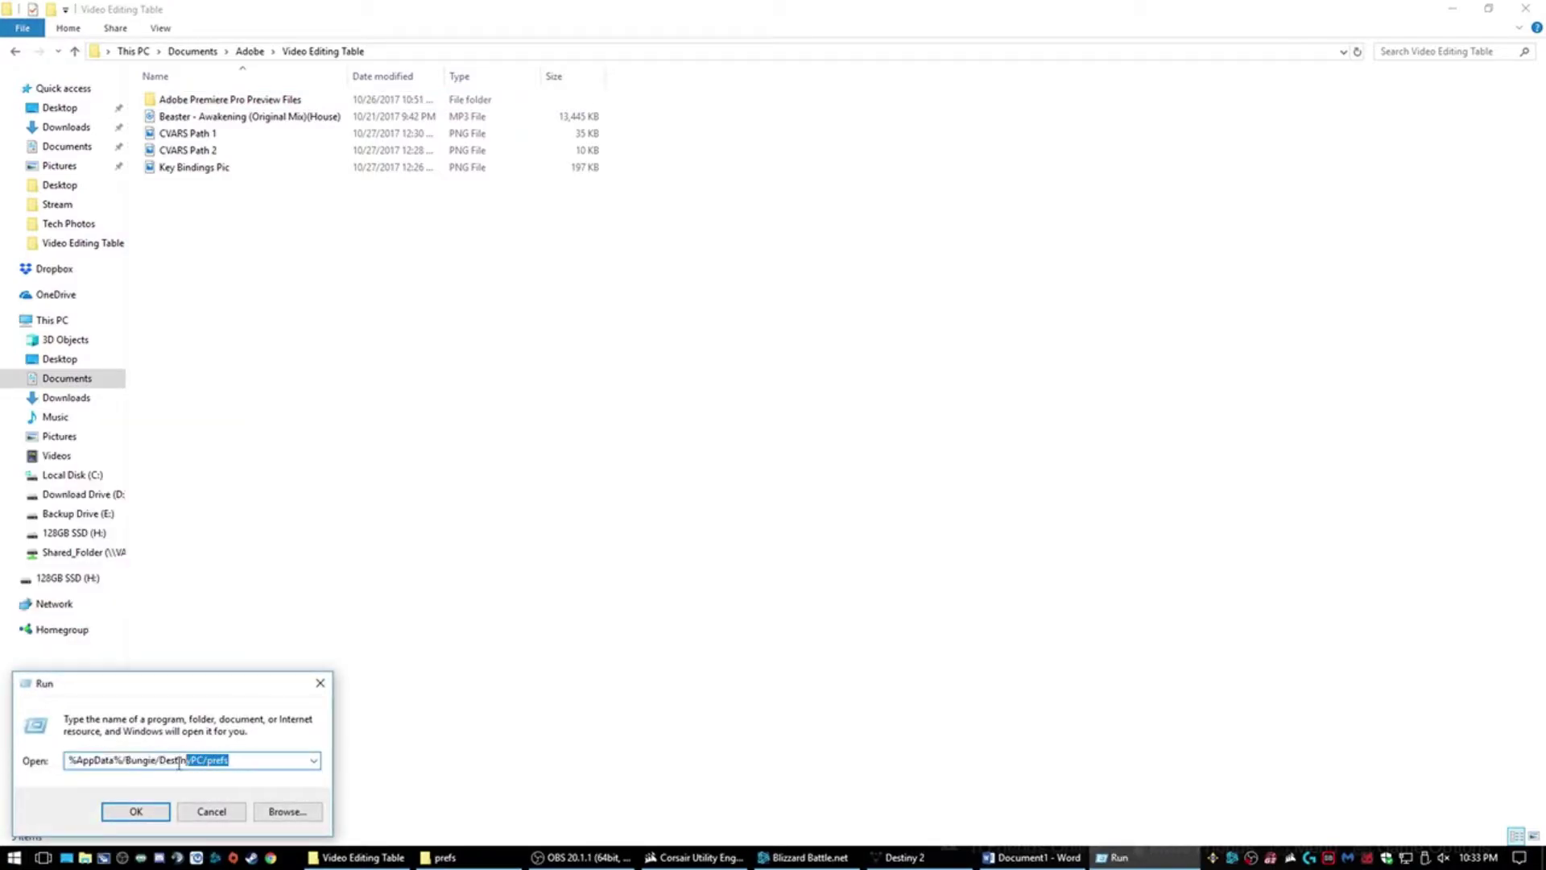
click(464, 782)
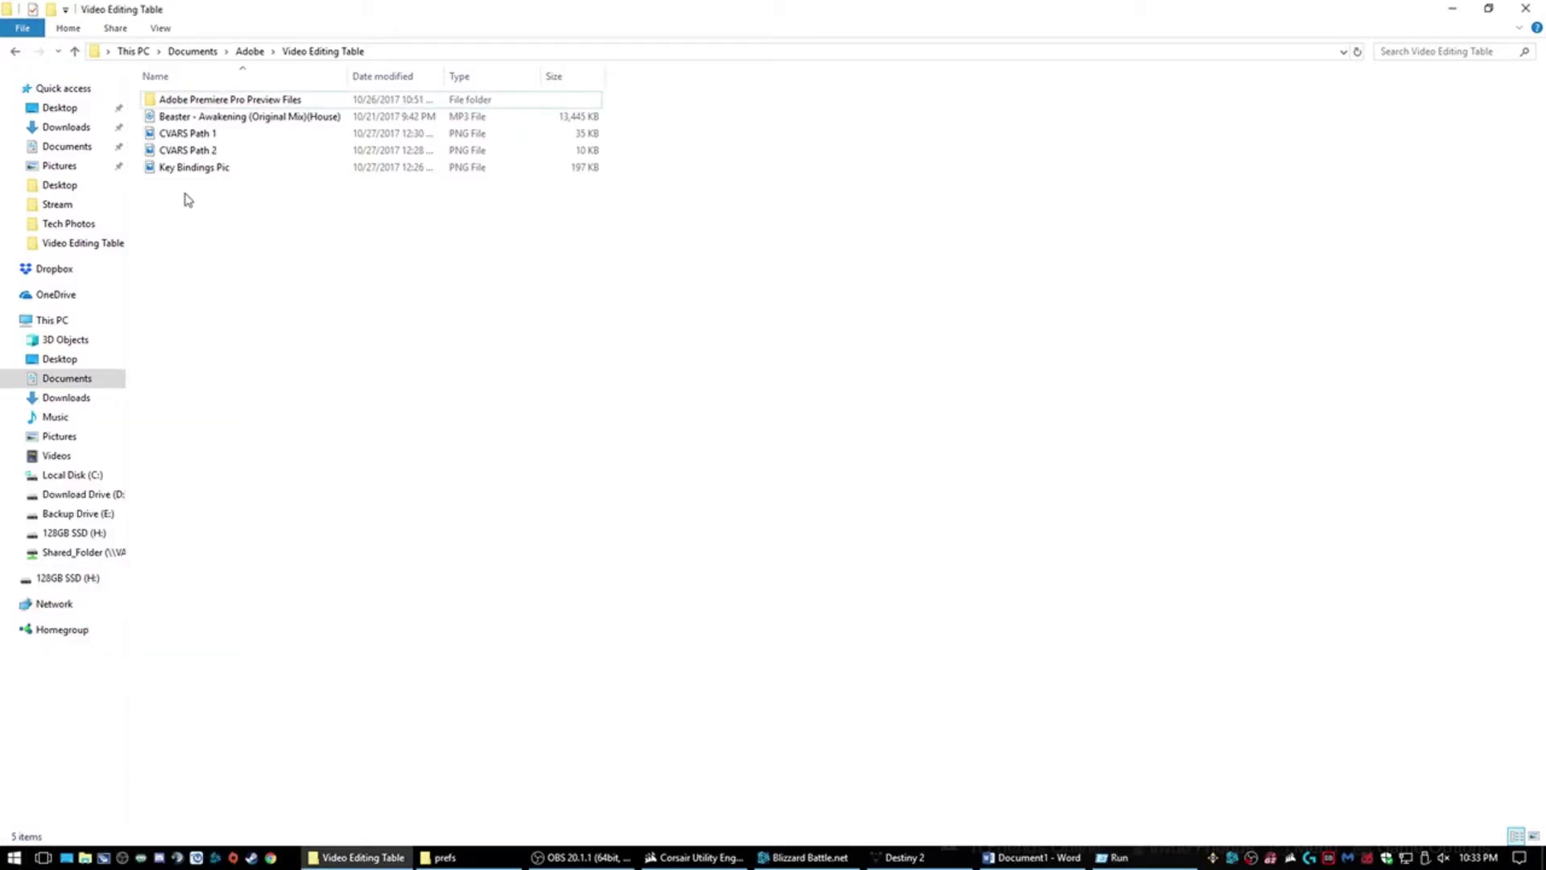
Step: View the CVARS Path 1 and CVARS Path 2 images, enlarging the Run path in CVARS Path 2
double_click(210, 135)
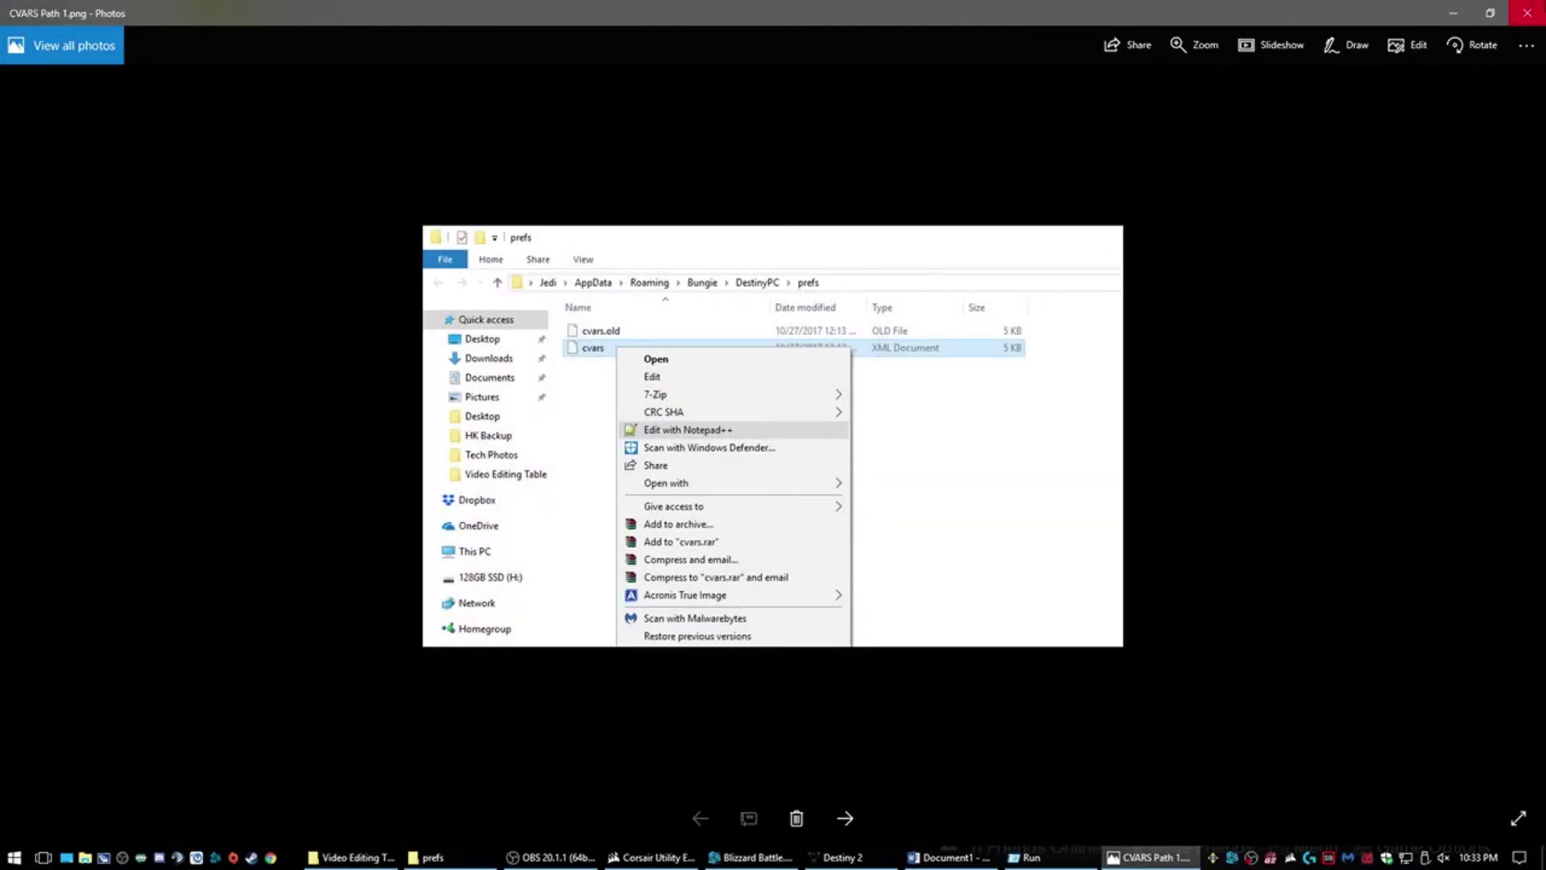
click(1527, 13)
click(251, 165)
double_click(253, 153)
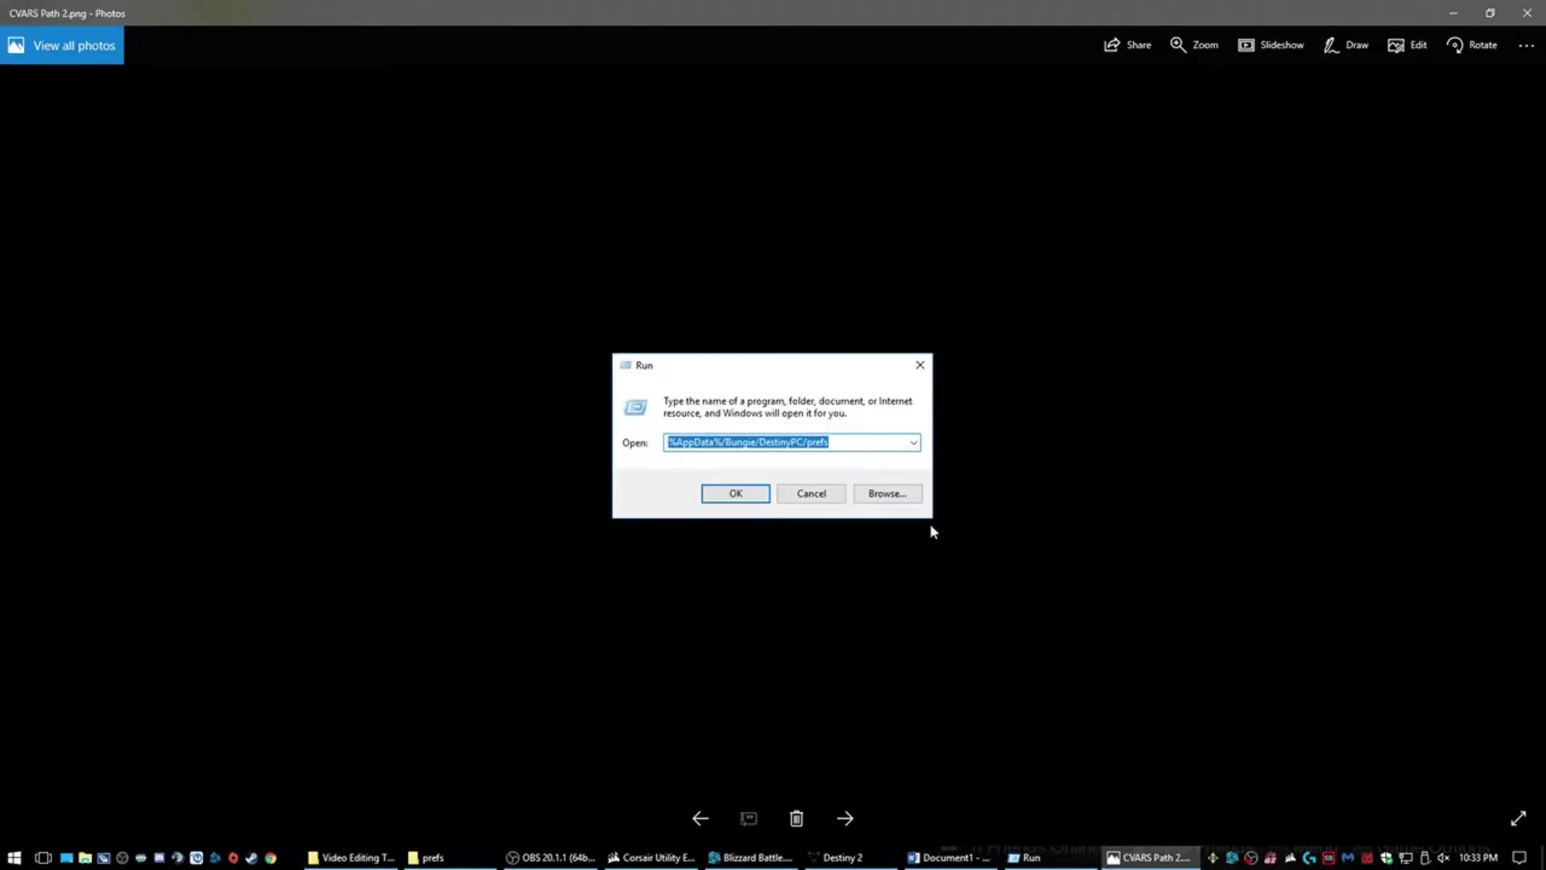
click(1205, 46)
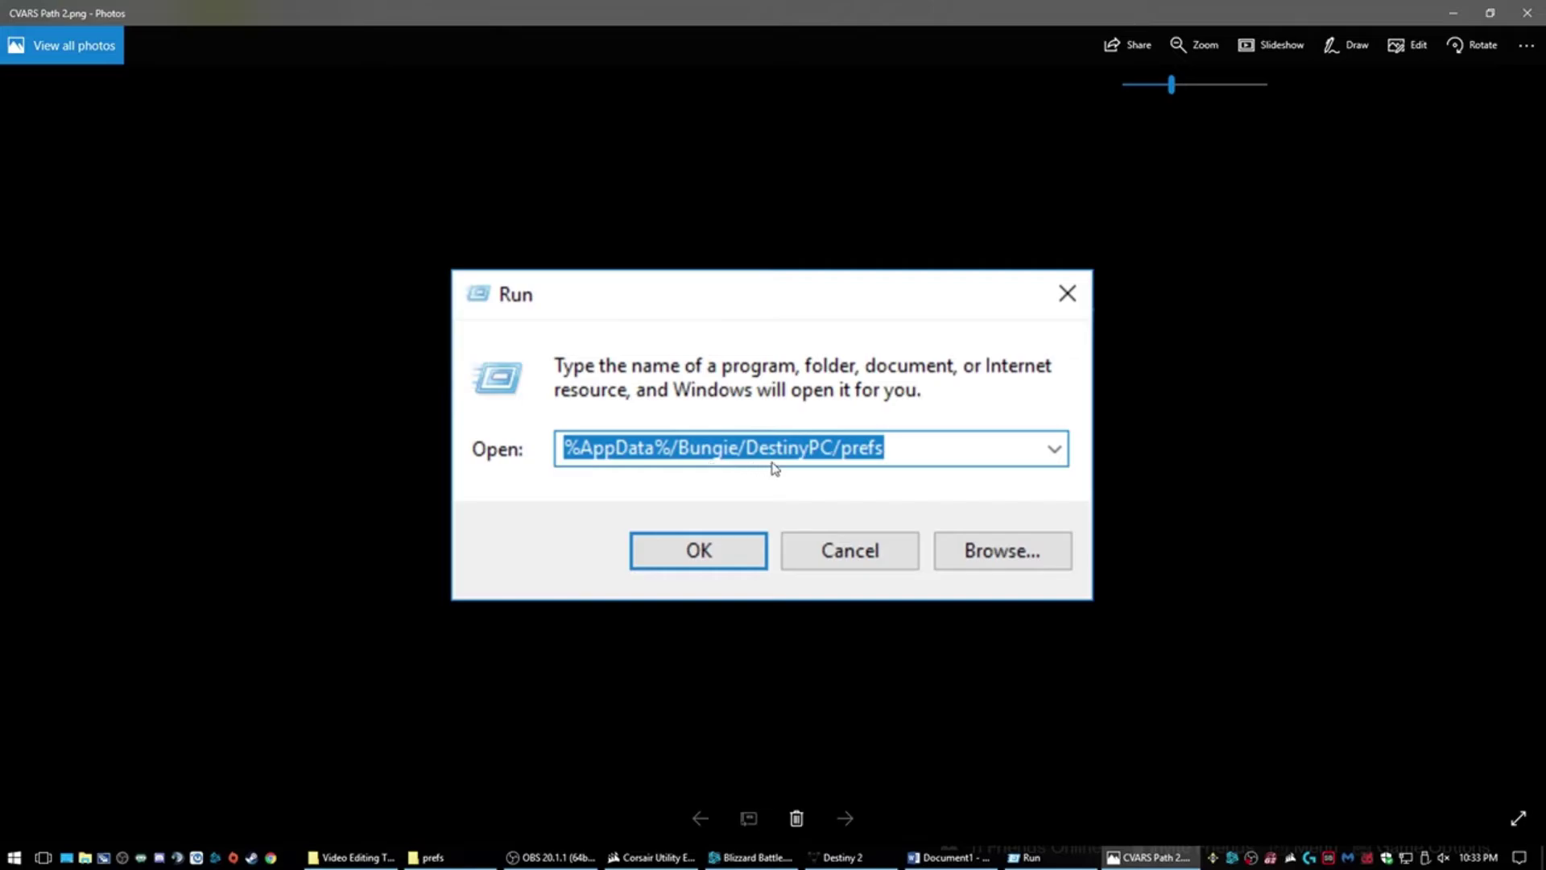
click(1528, 15)
click(207, 136)
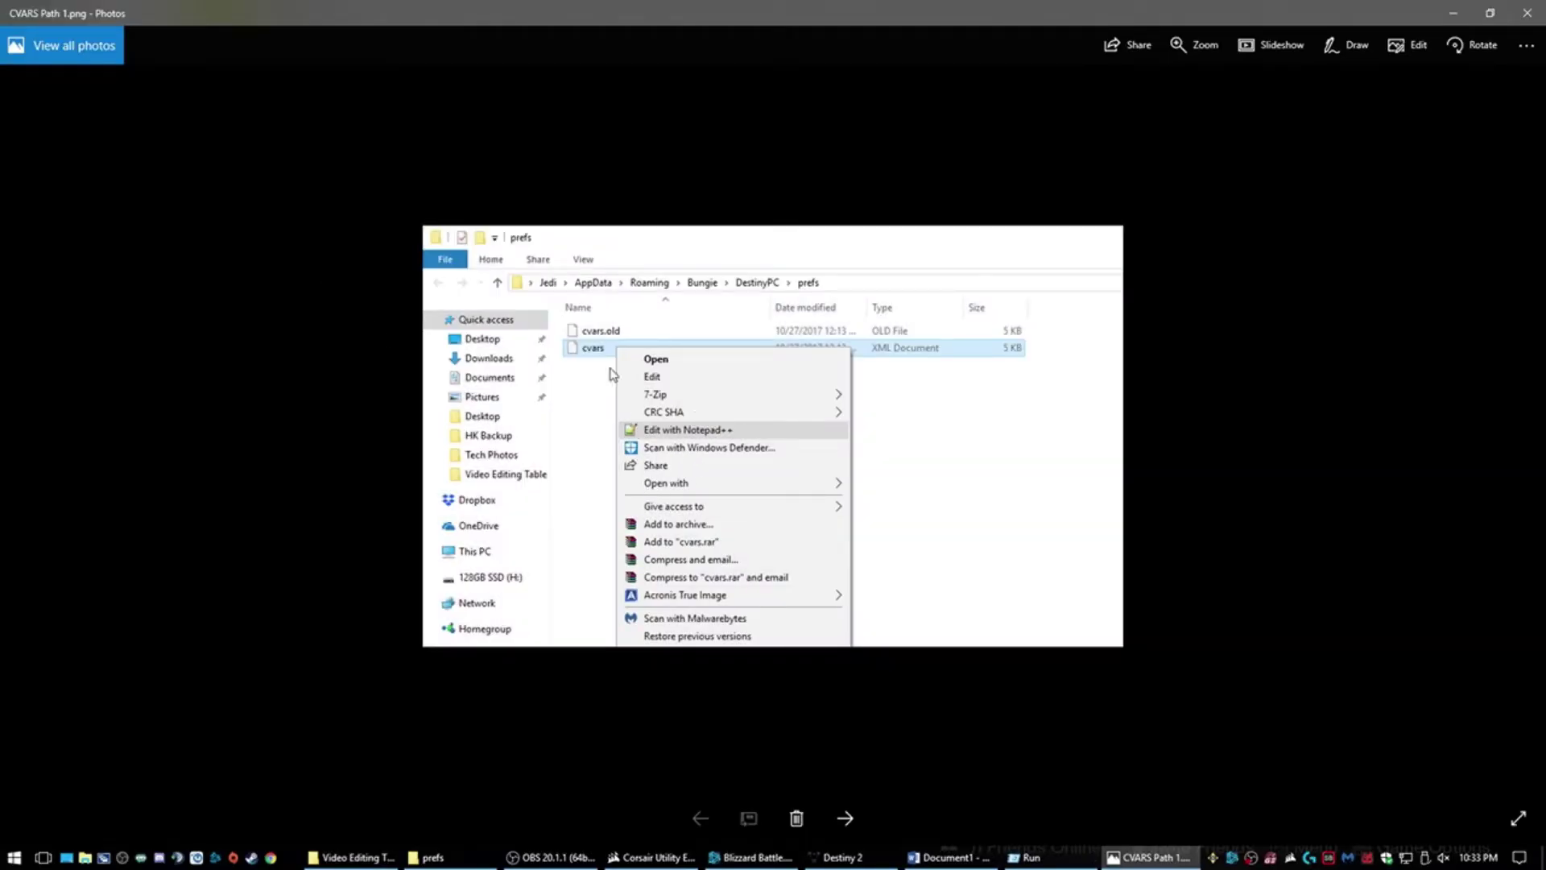
click(1527, 13)
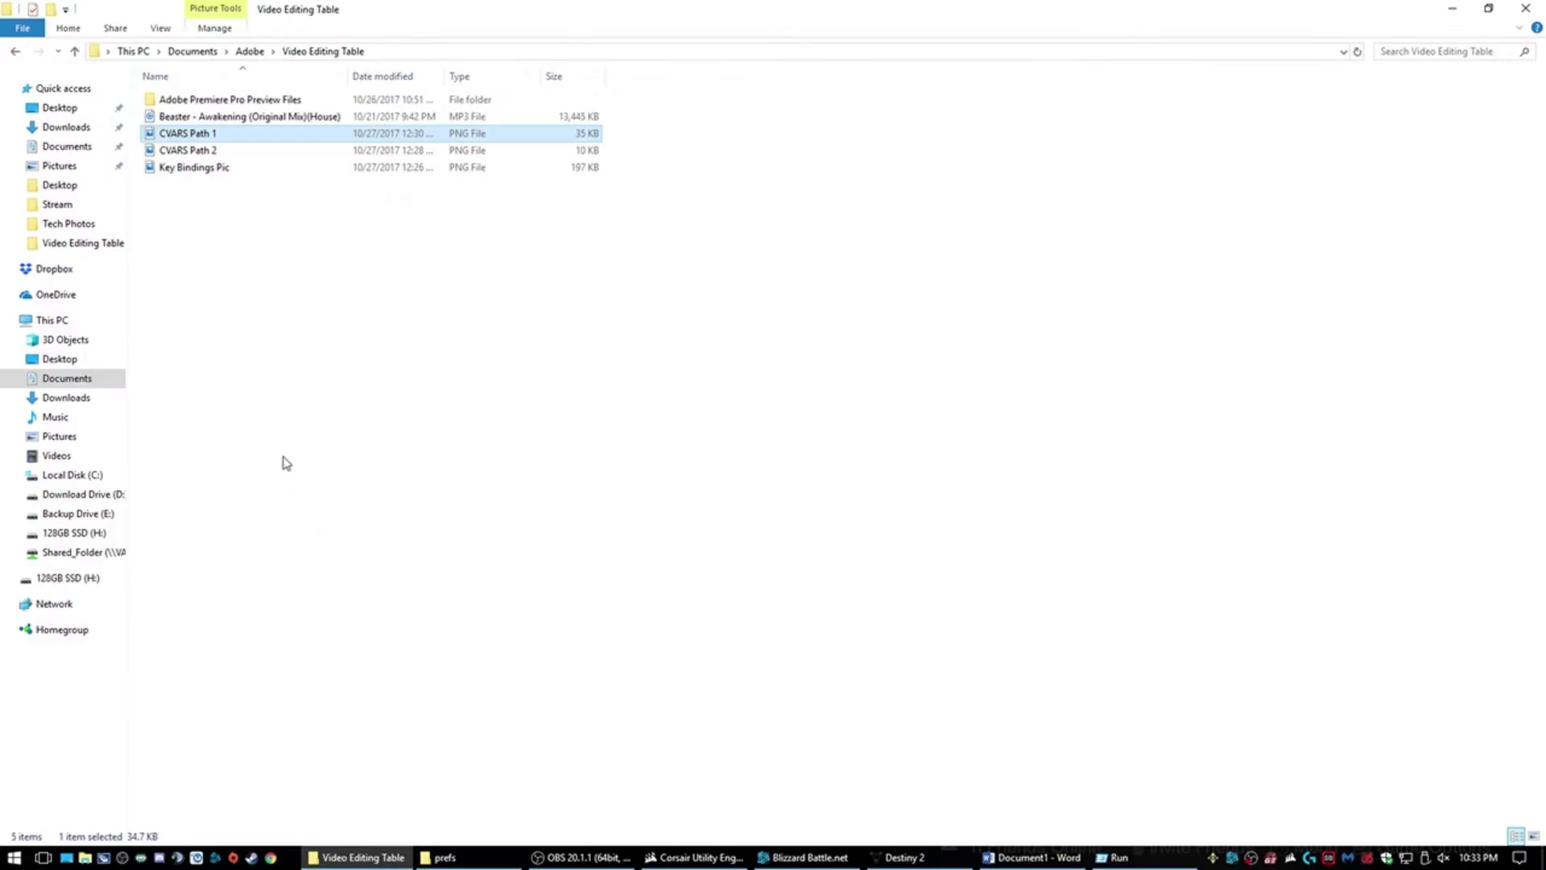
Step: Open the folder %AppData%/Bungie/DestinyPC/prefs through the Run dialog
right_click(22, 862)
click(64, 774)
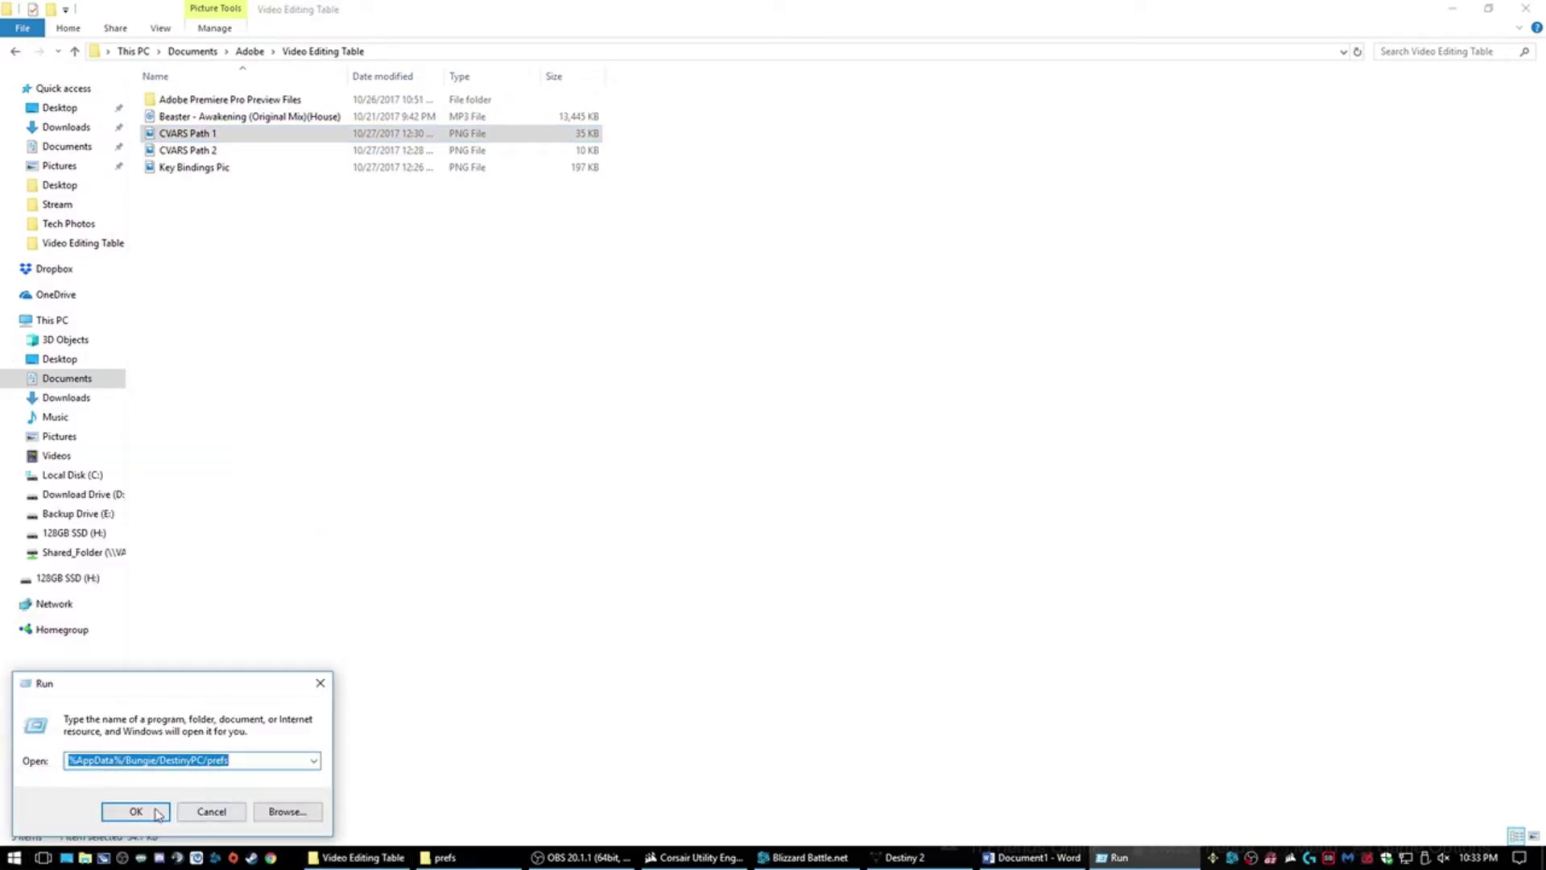
click(158, 814)
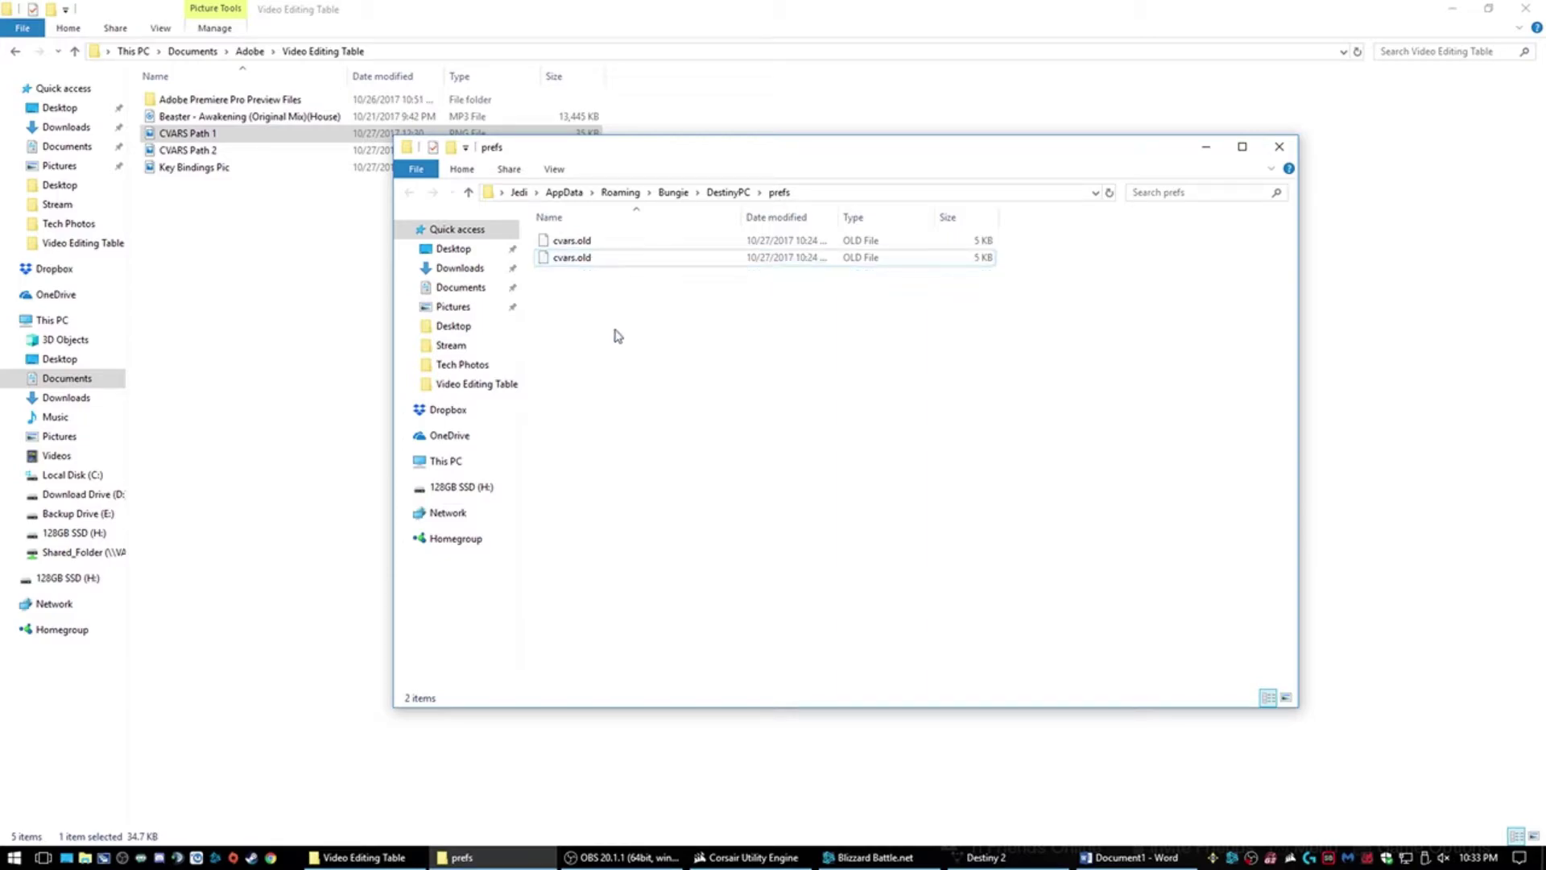
Step: Switch to Destiny 2 and exit the game to the desktop
click(992, 859)
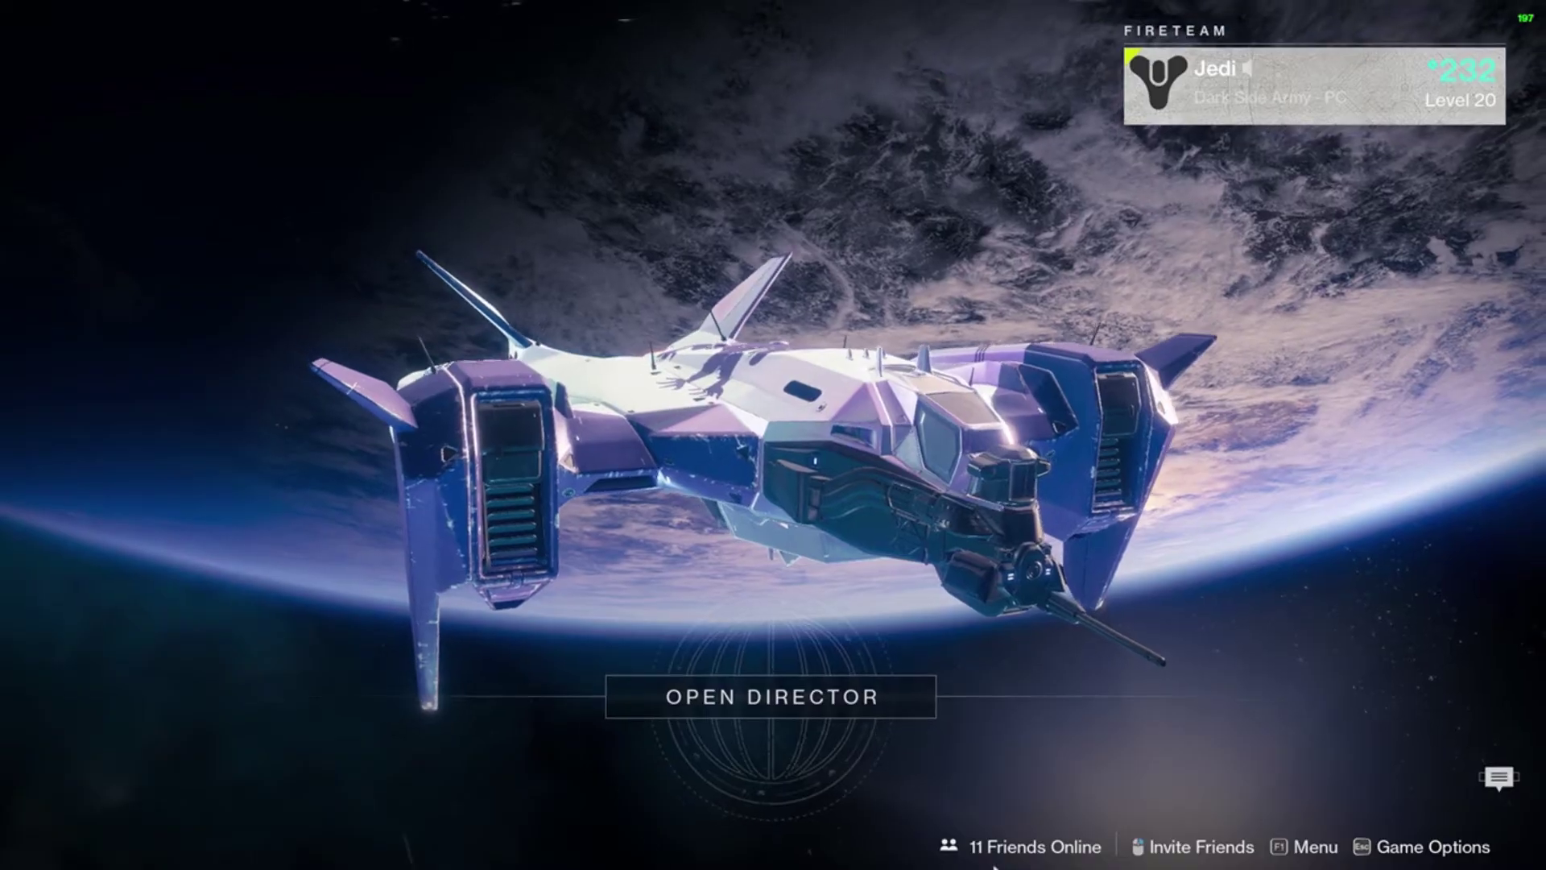
key(Escape)
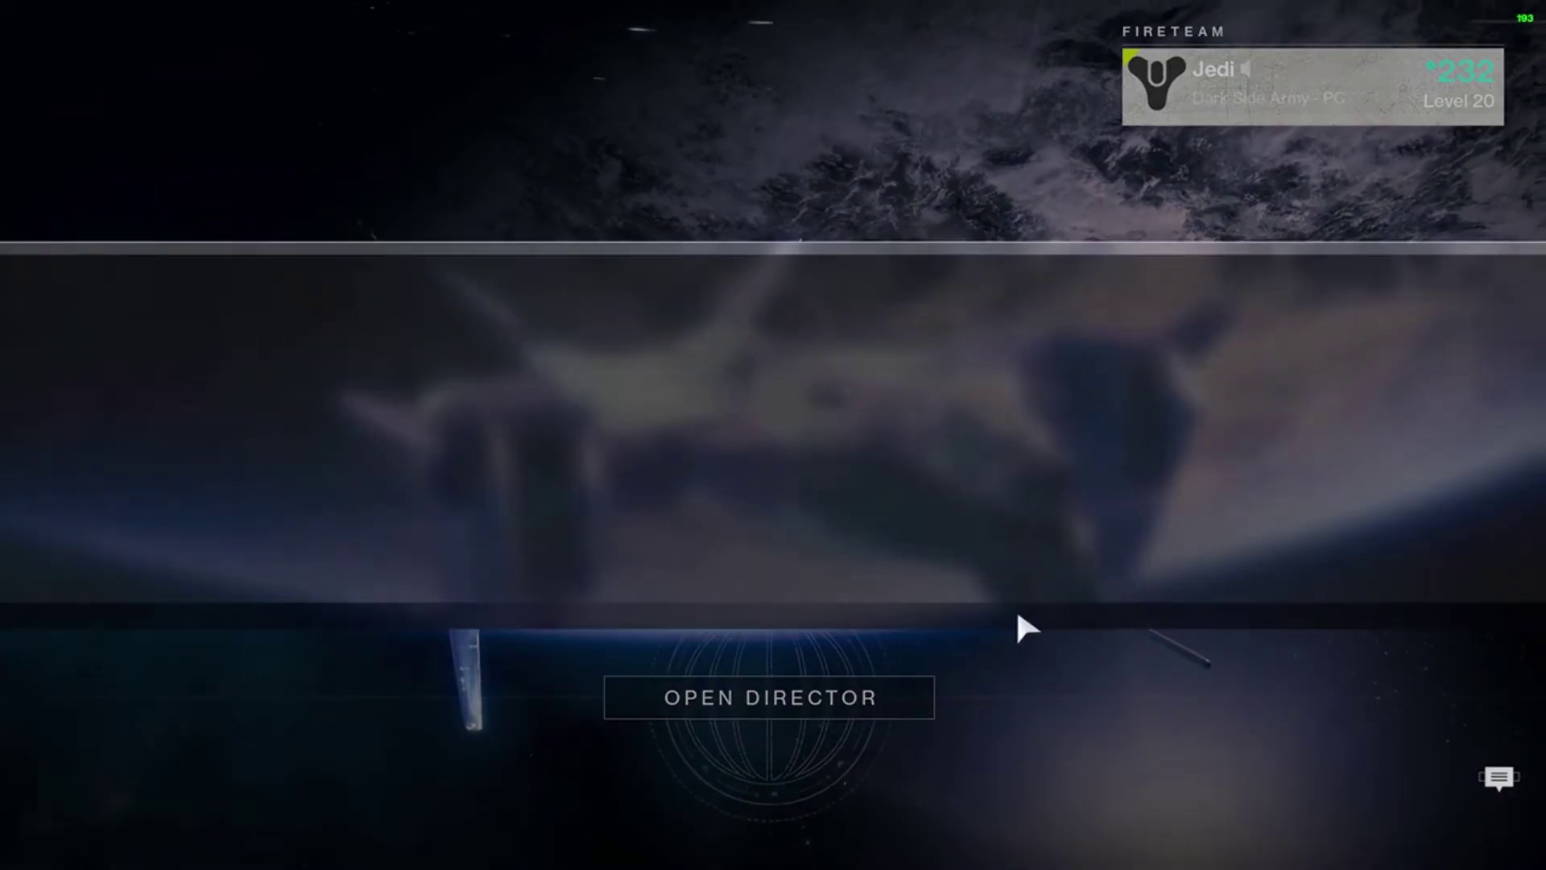
click(560, 541)
click(596, 530)
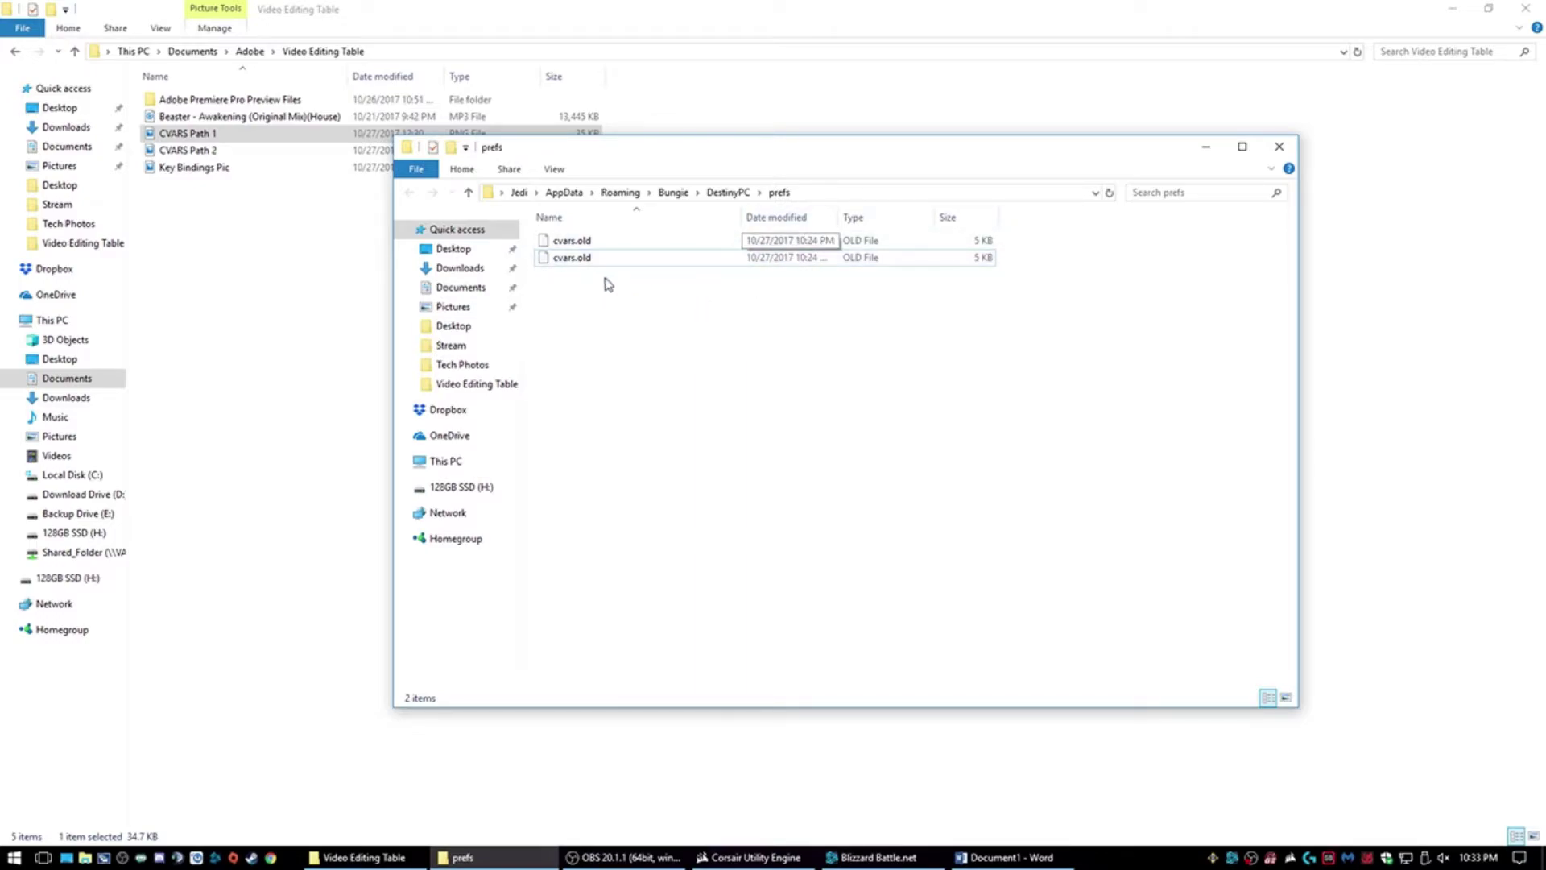
Step: Show the available file actions for the second cvars file in the prefs folder and dismiss them
click(575, 265)
right_click(576, 266)
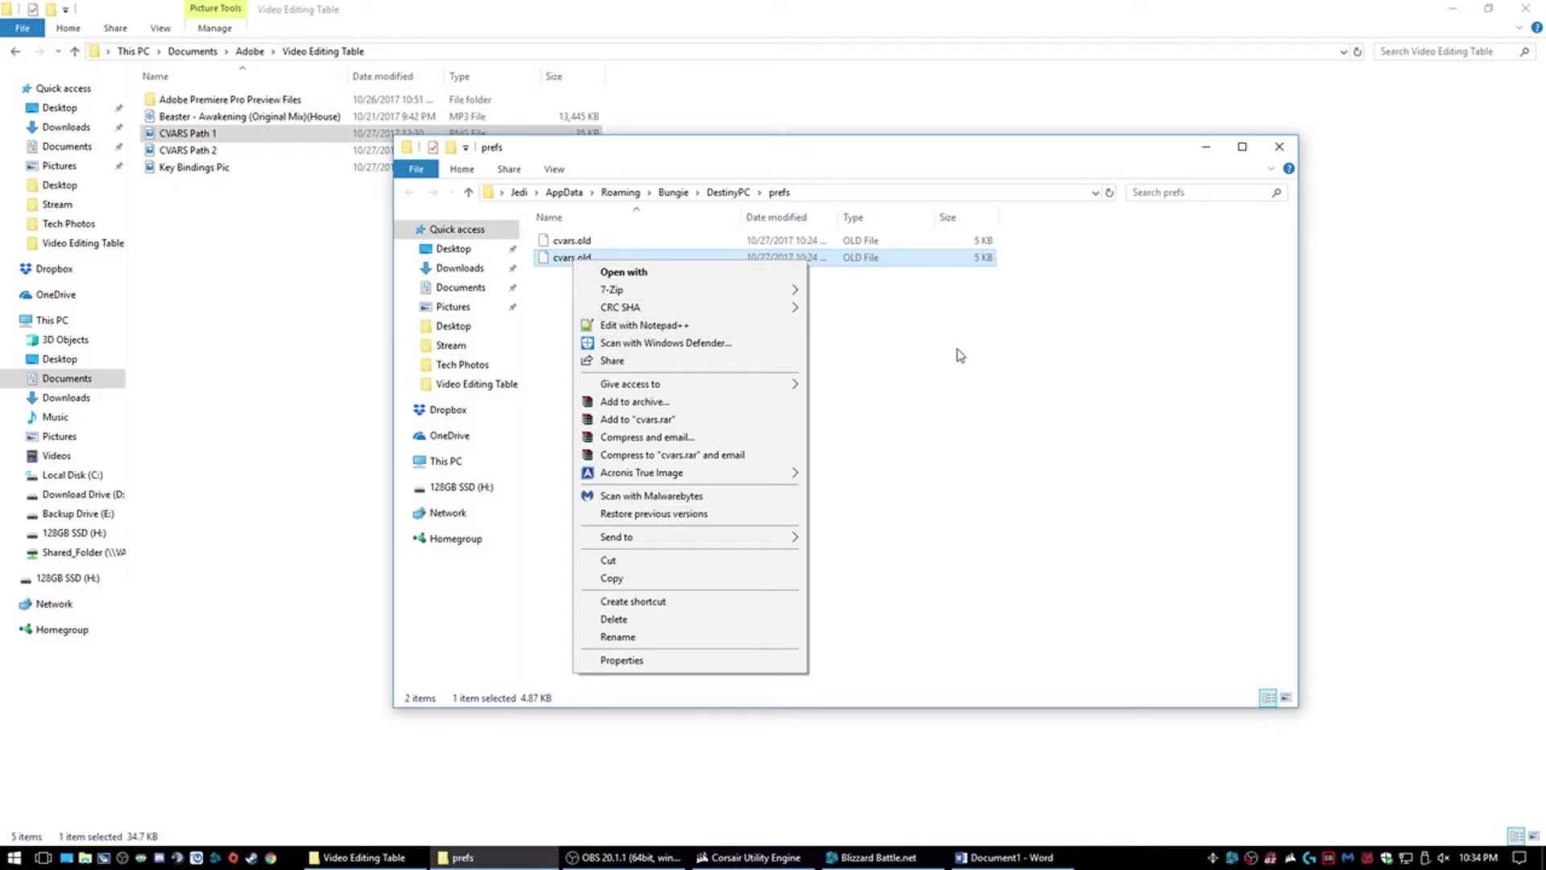
click(1121, 420)
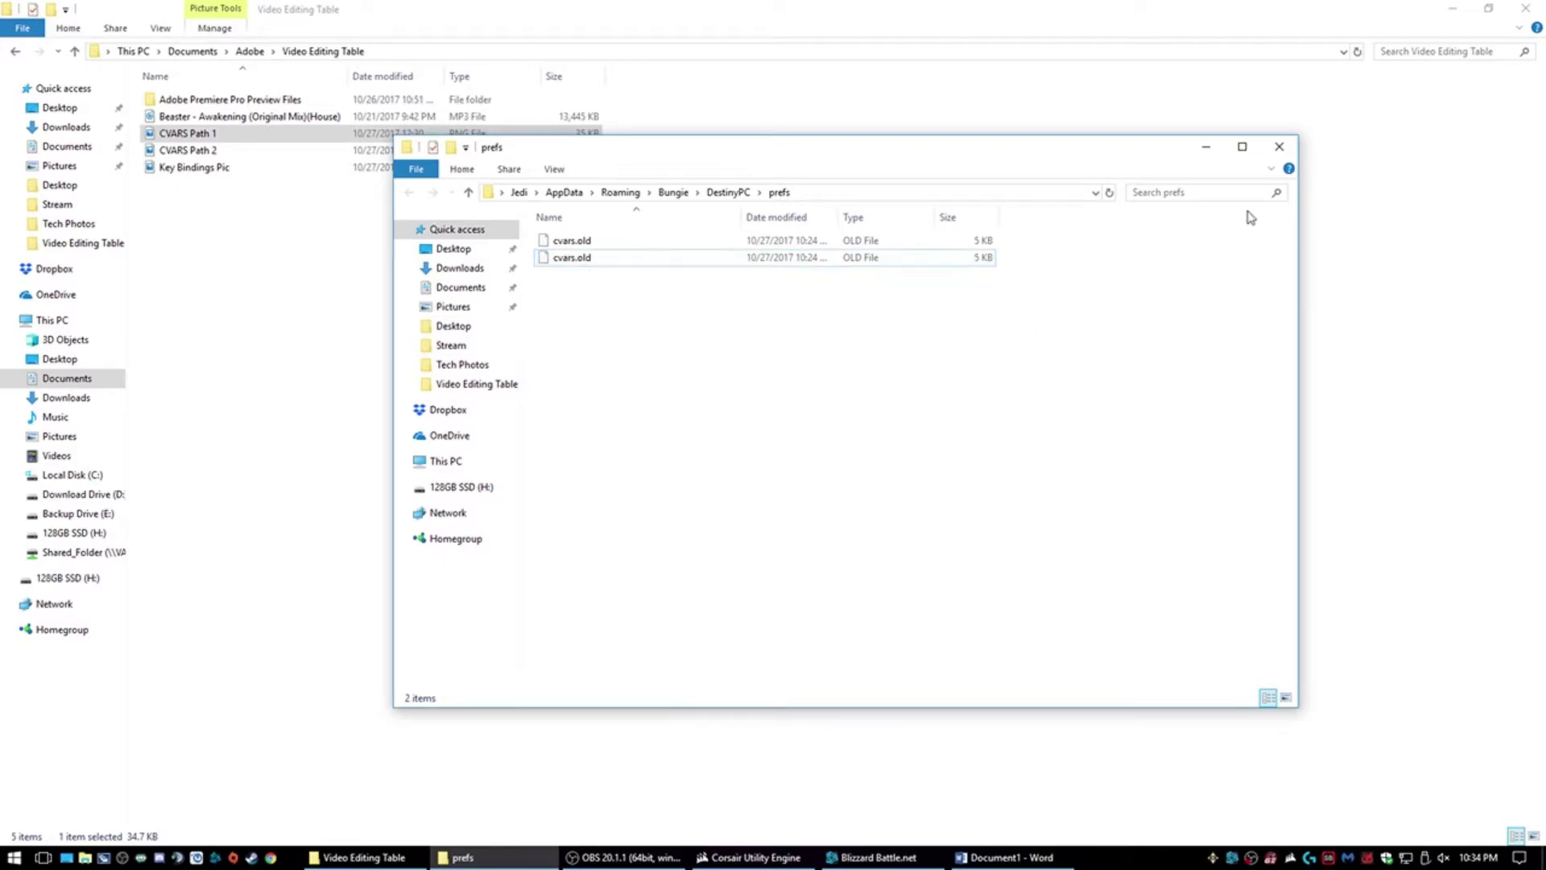
Step: Close the prefs folder and open the Key Bindings Pic image to examine the cvars.xml key bindings
click(1279, 145)
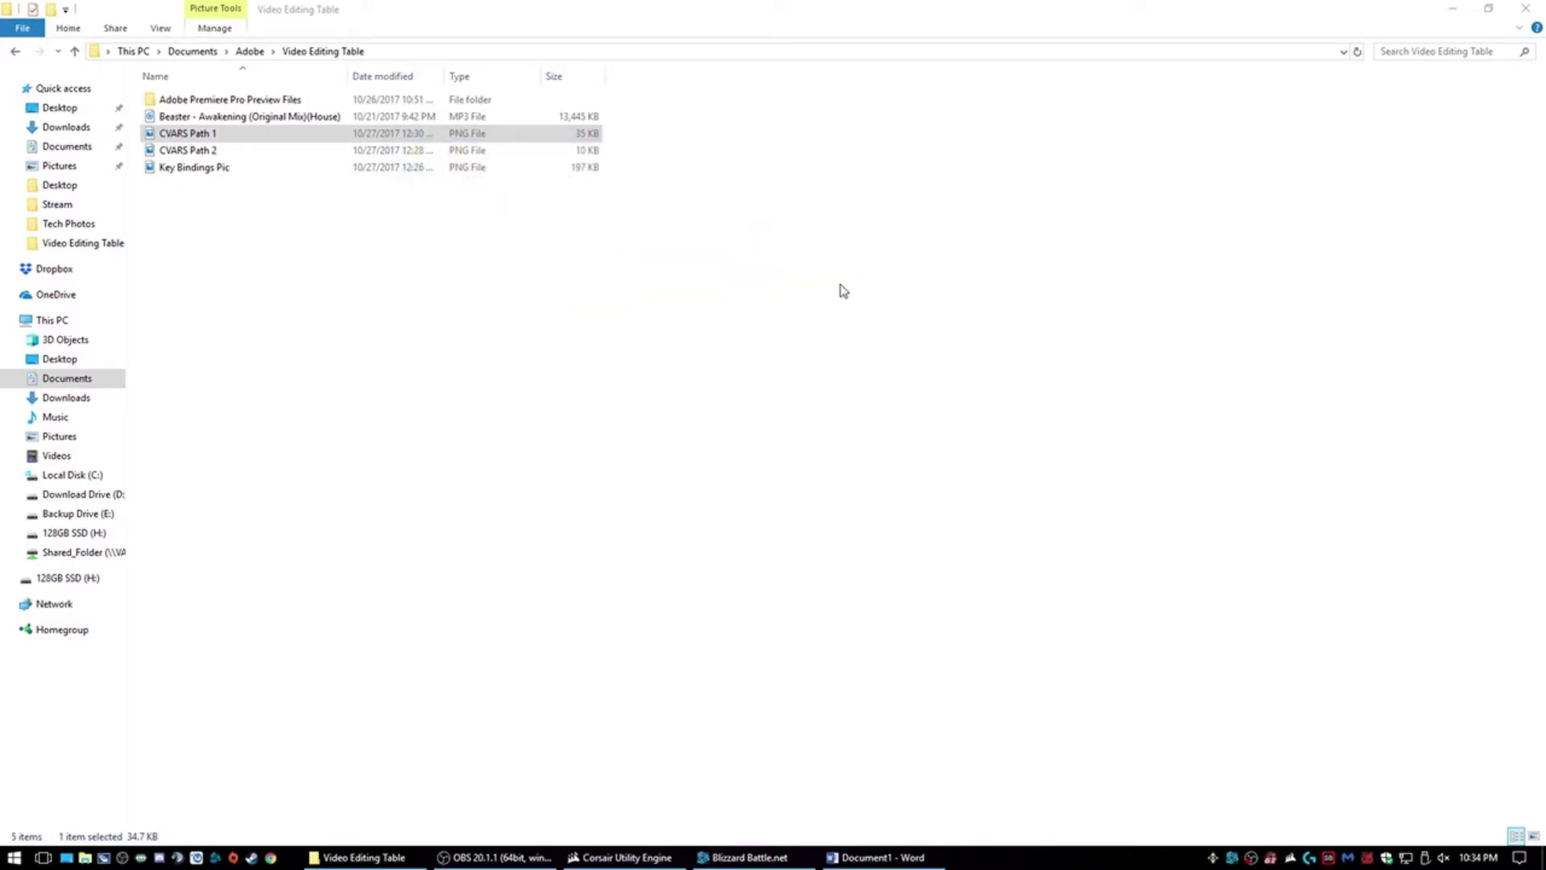
double_click(211, 167)
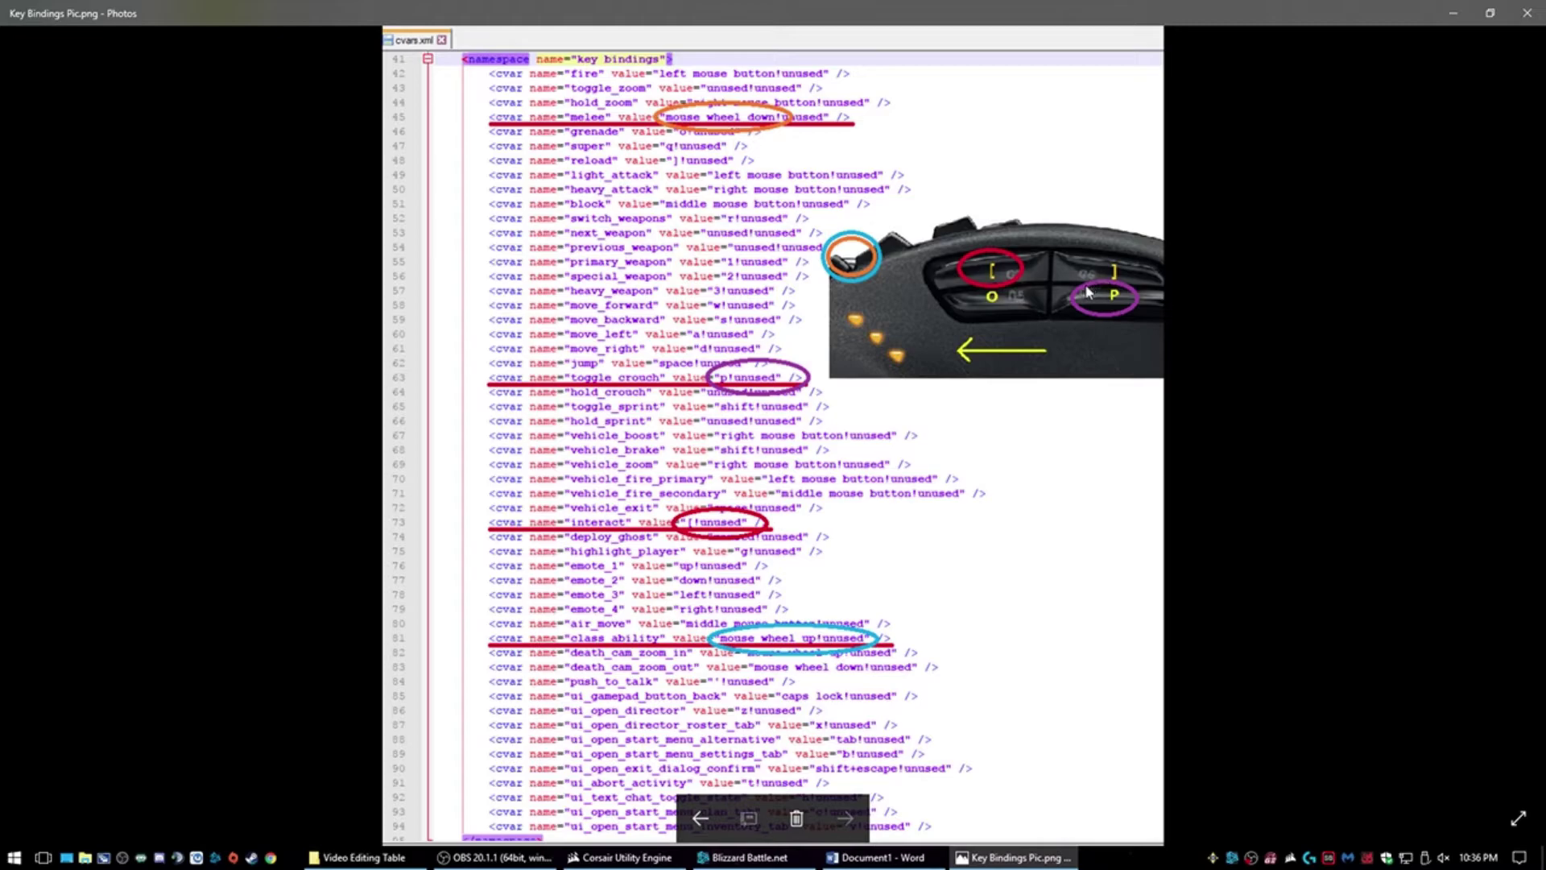
Step: Close the Key Bindings Pic image and switch to Blizzard Battle.net to start Destiny 2
click(1528, 13)
click(484, 389)
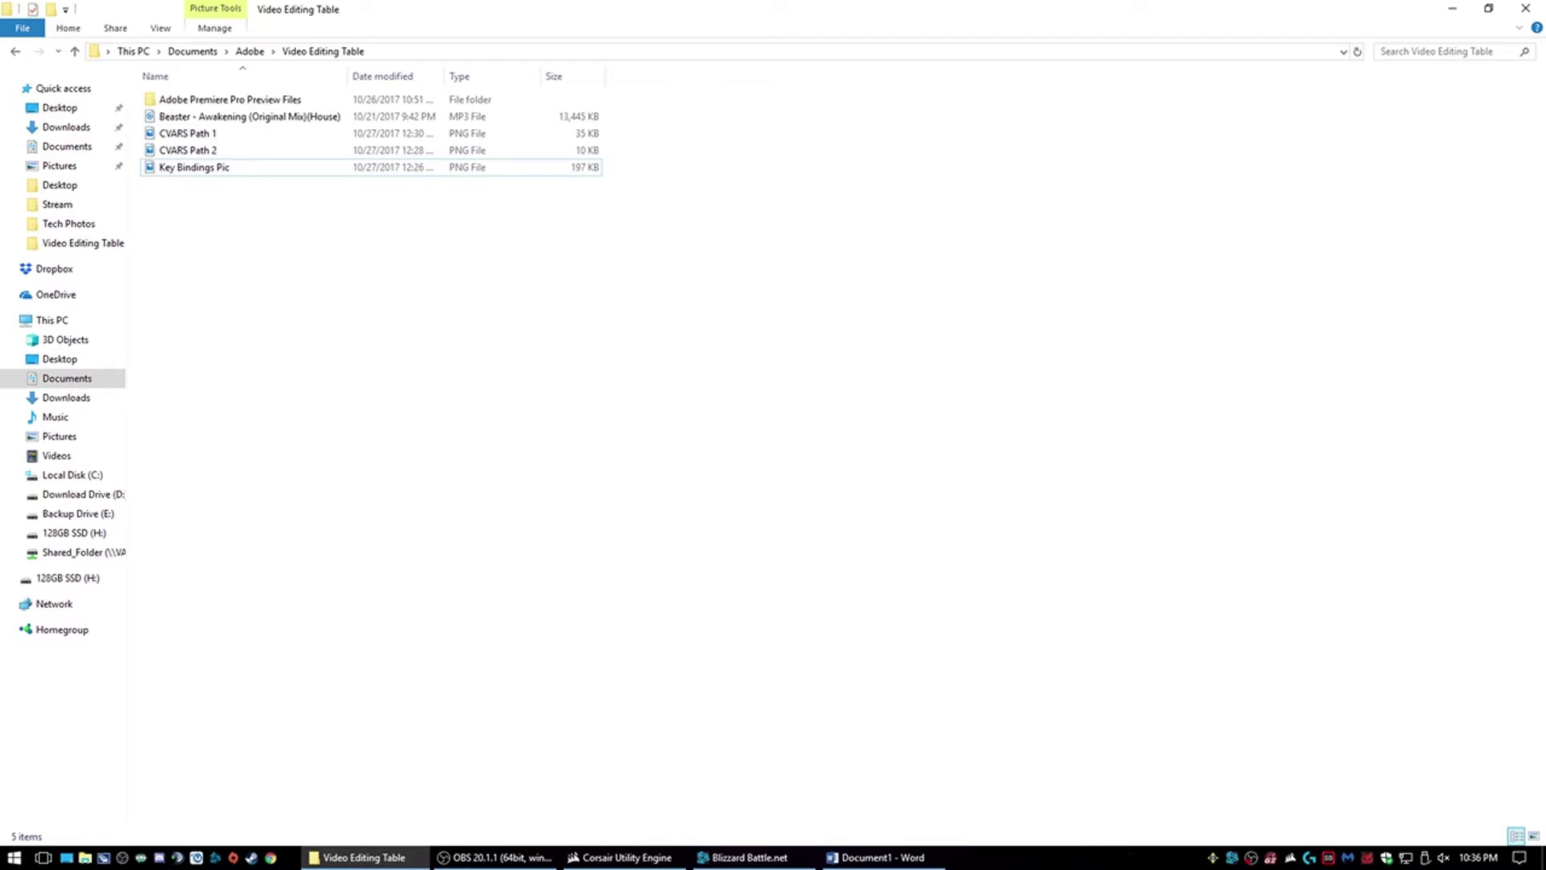
key(alt+Tab)
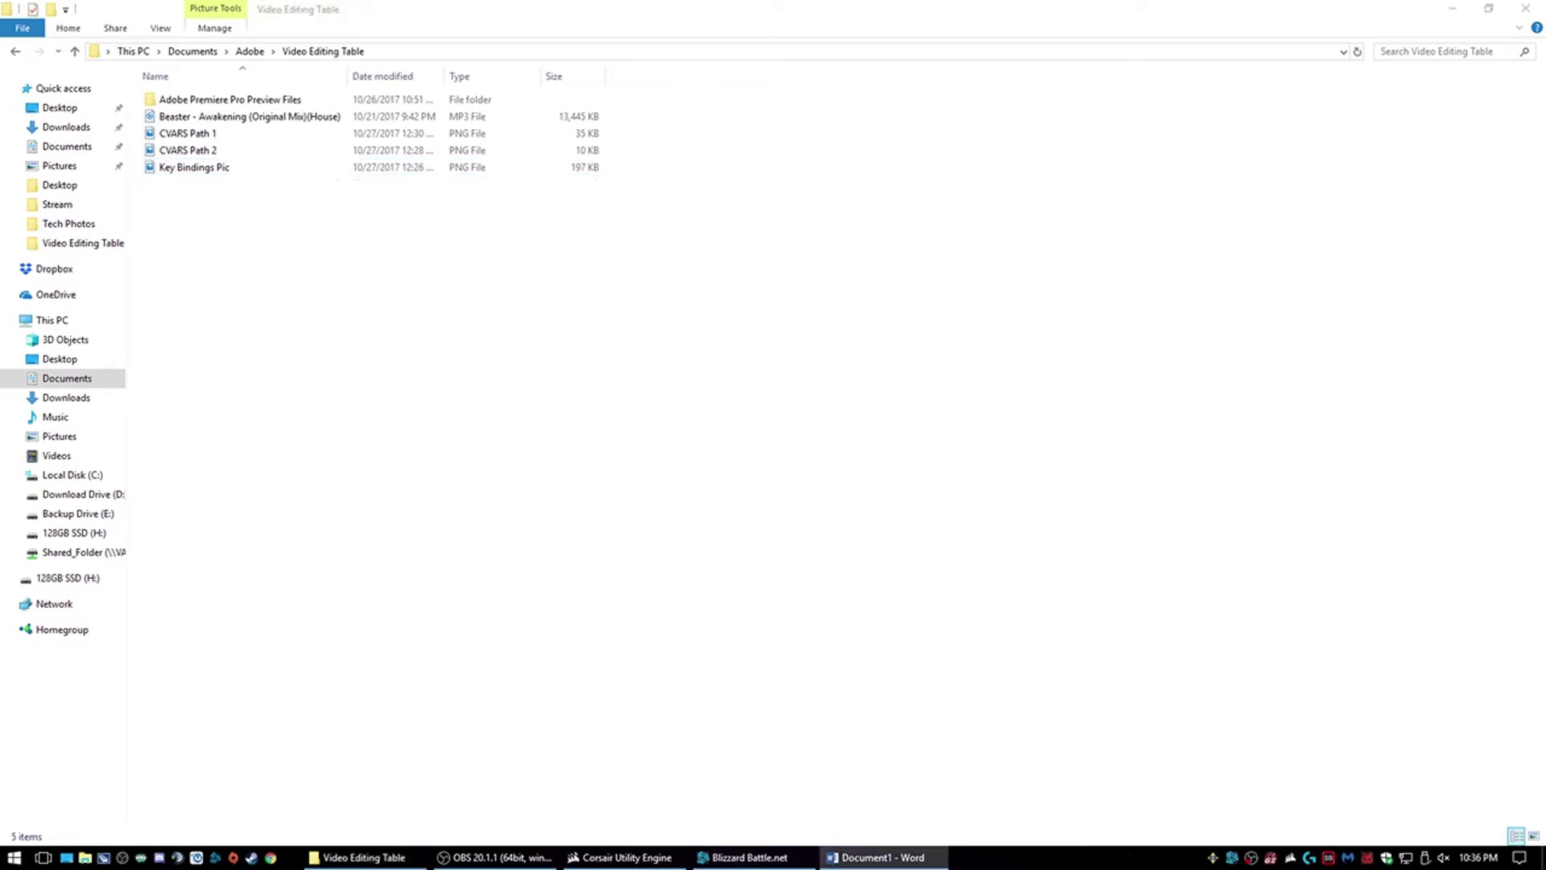
click(568, 476)
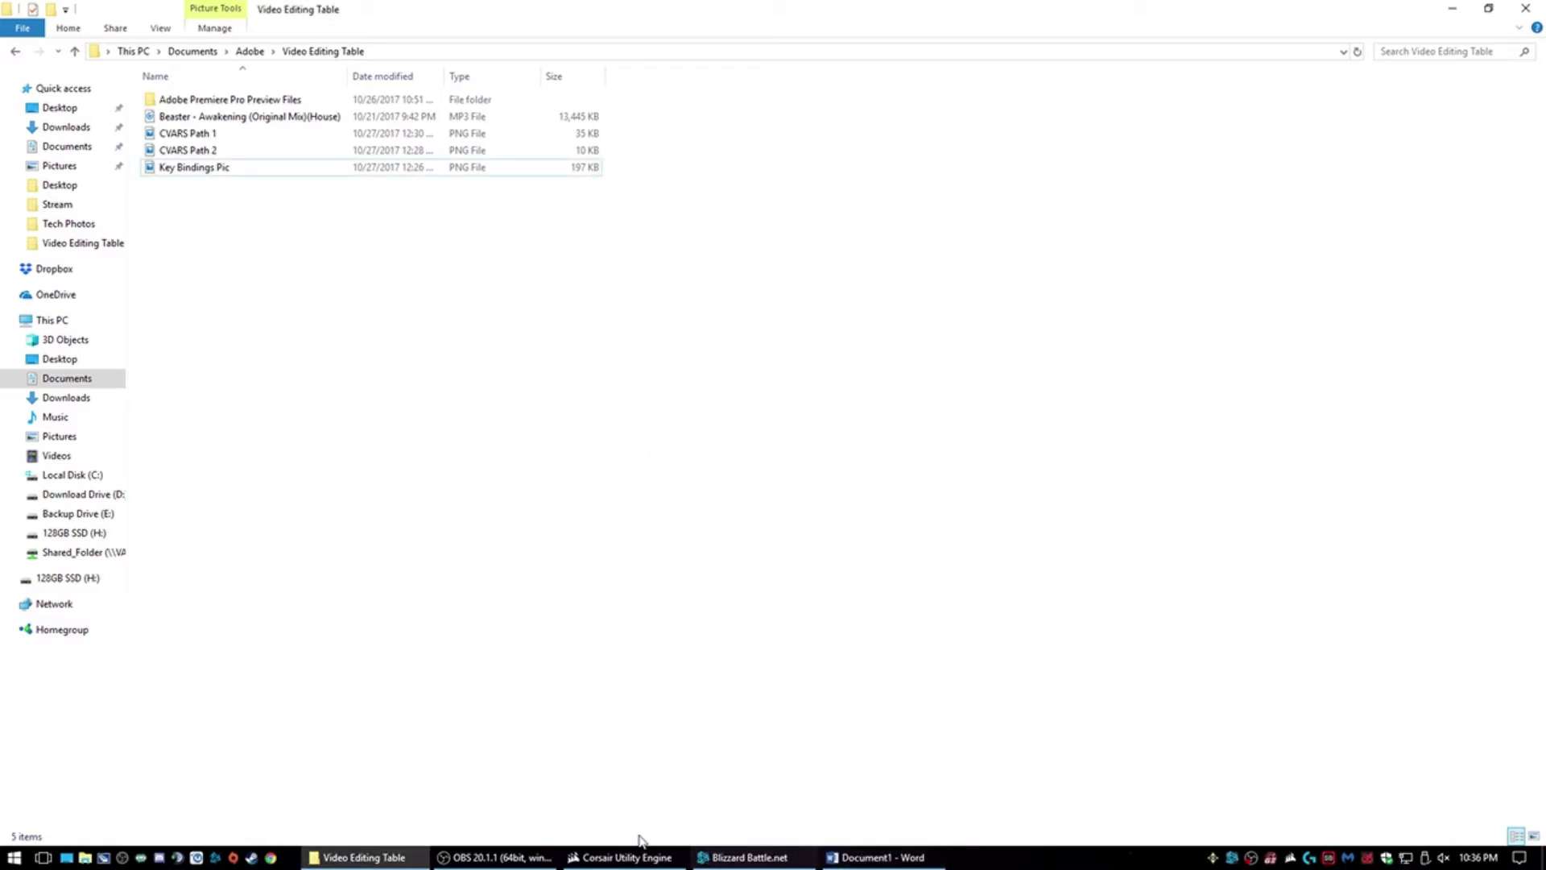
click(765, 855)
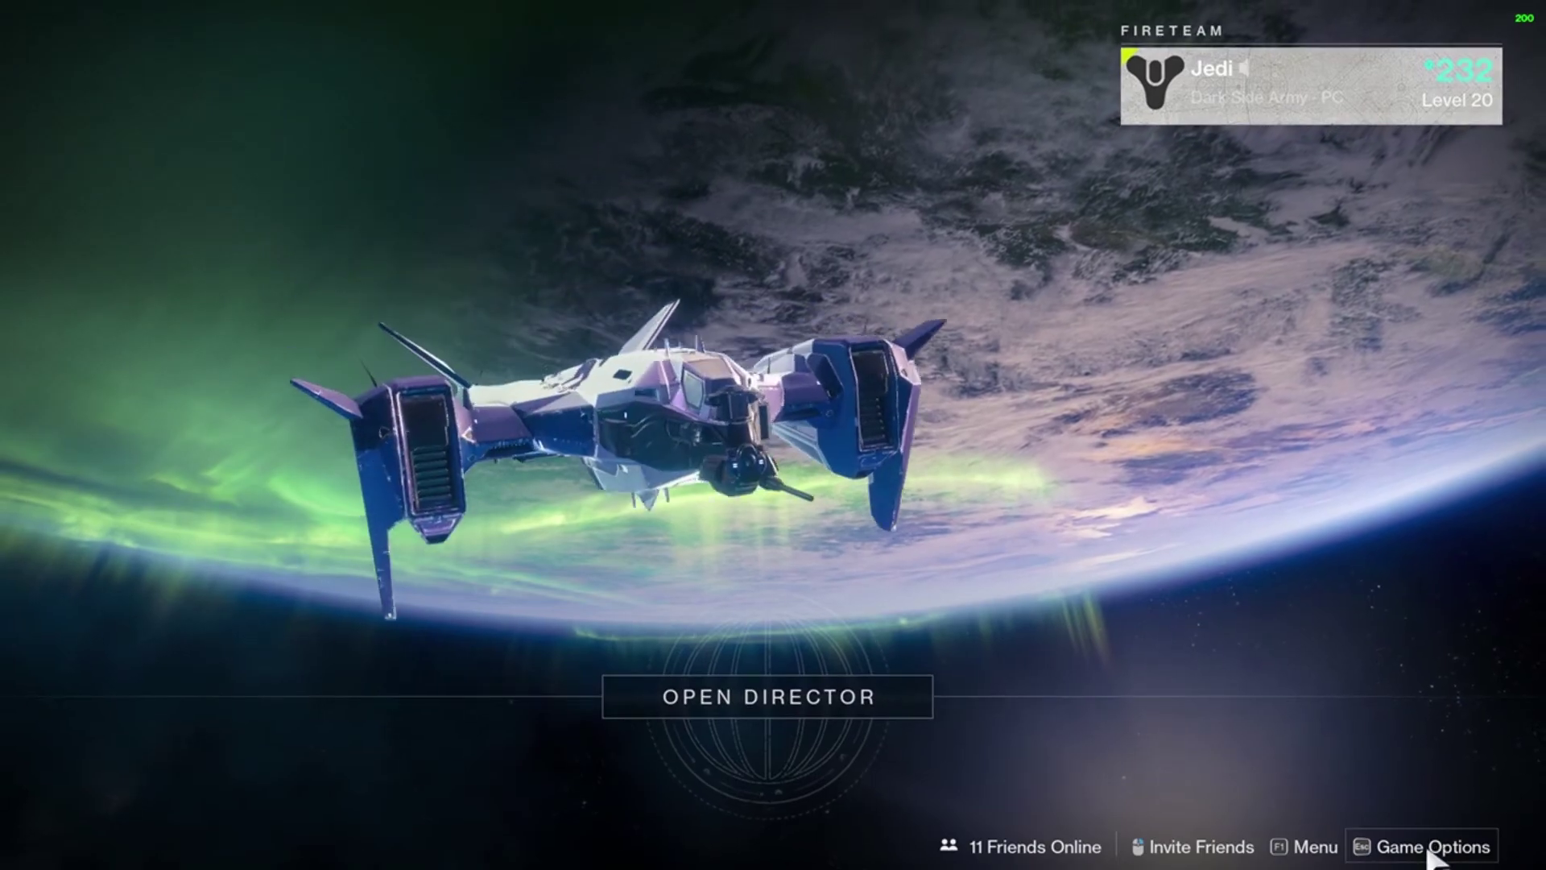
Step: Open the game options in Destiny 2 and display the video settings
click(1429, 845)
click(537, 425)
click(271, 418)
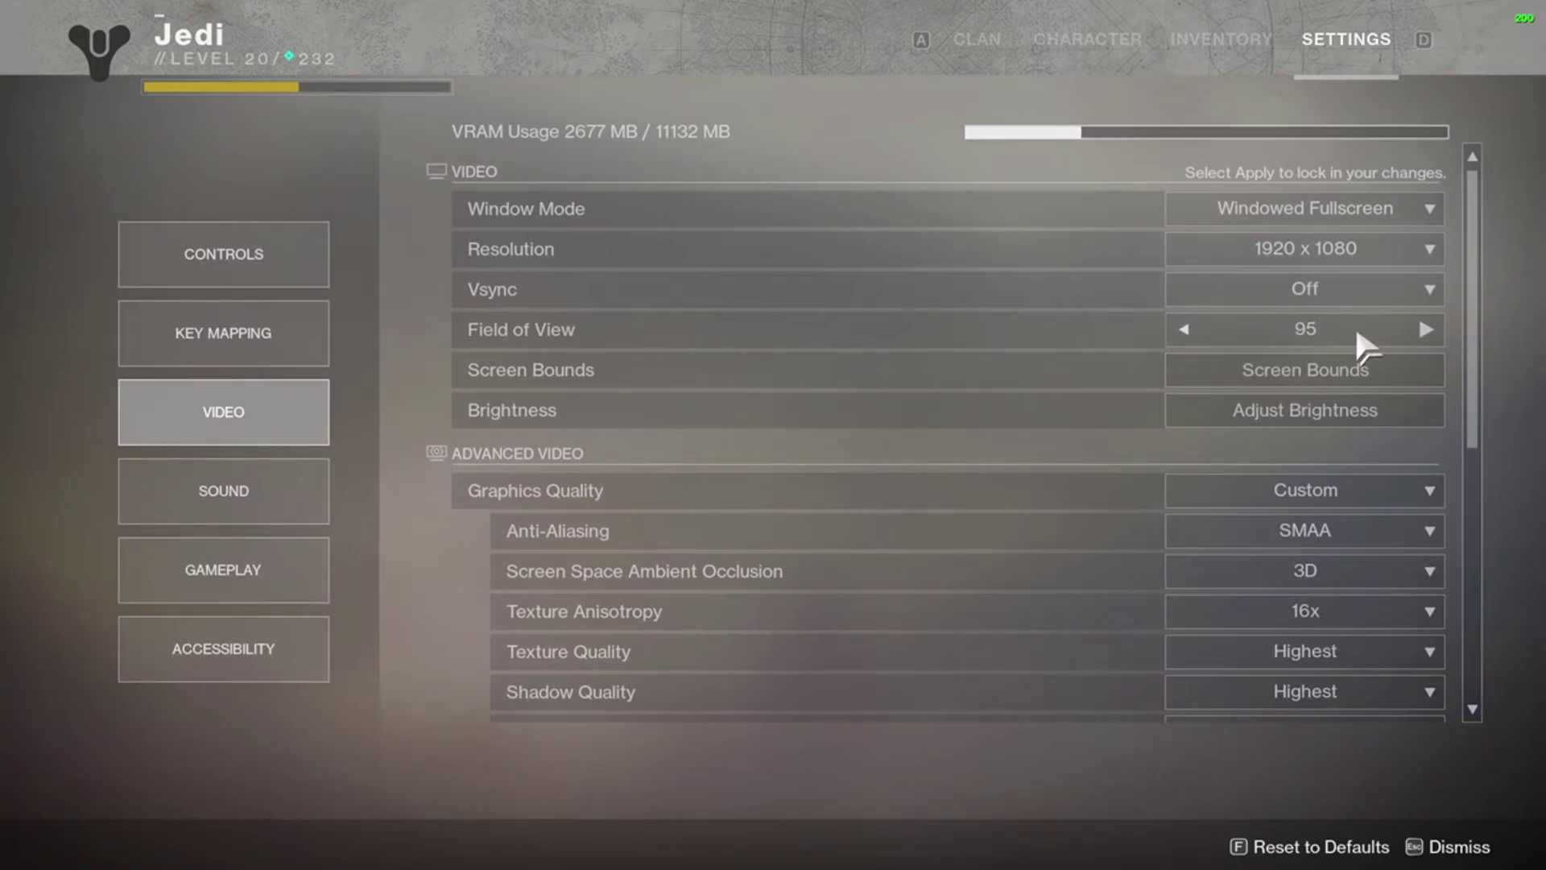
Step: Raise the Field of View to 105 and restore it to 95
click(1425, 329)
click(1424, 328)
click(1424, 328)
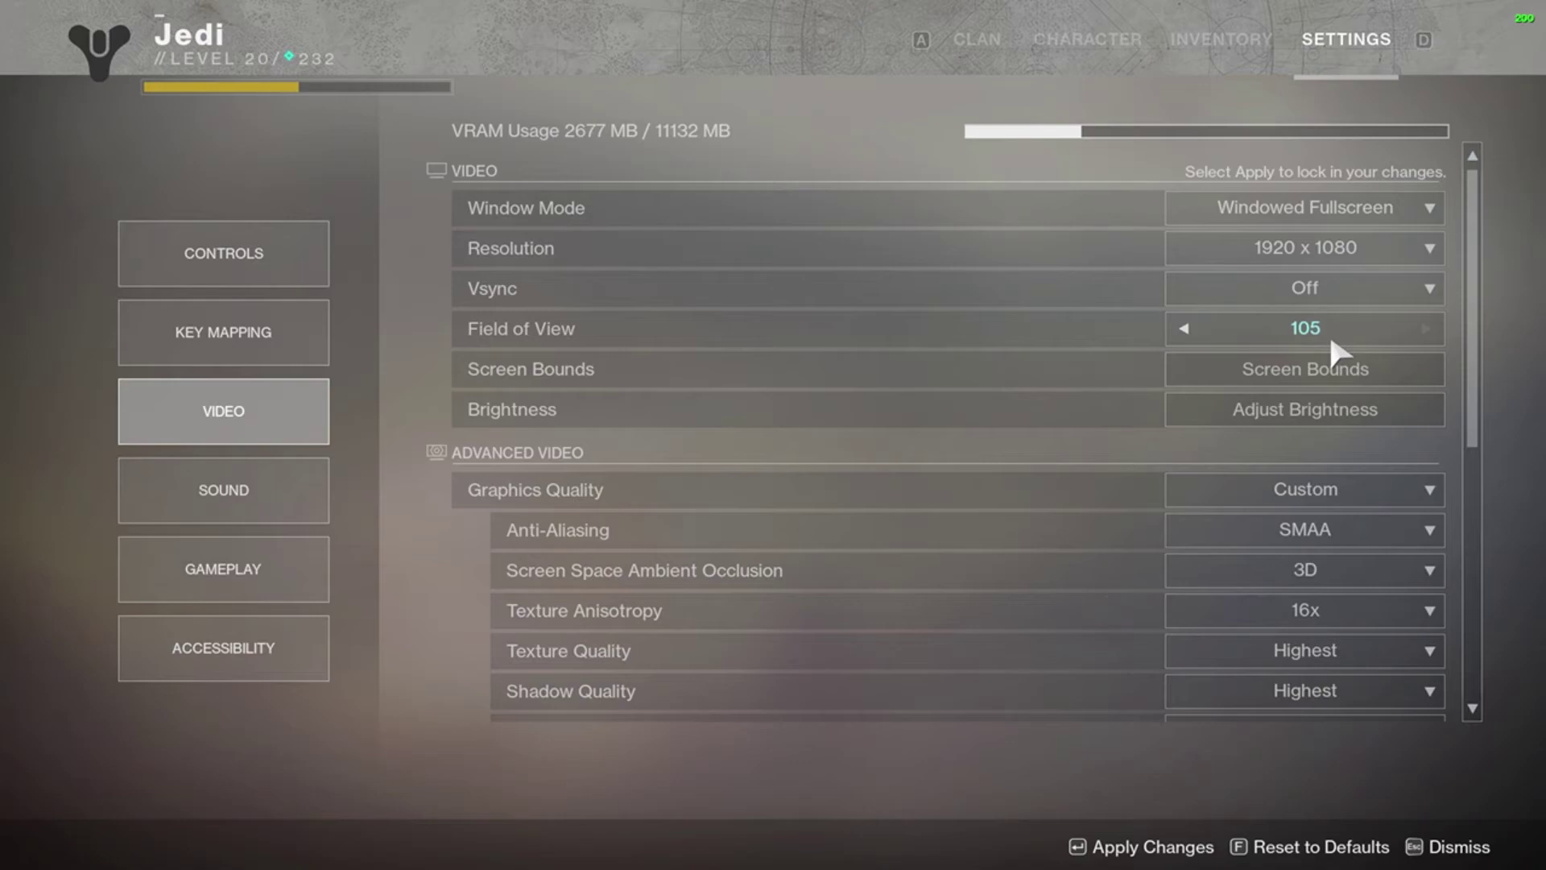
click(1185, 328)
click(1185, 329)
click(1185, 328)
click(1185, 329)
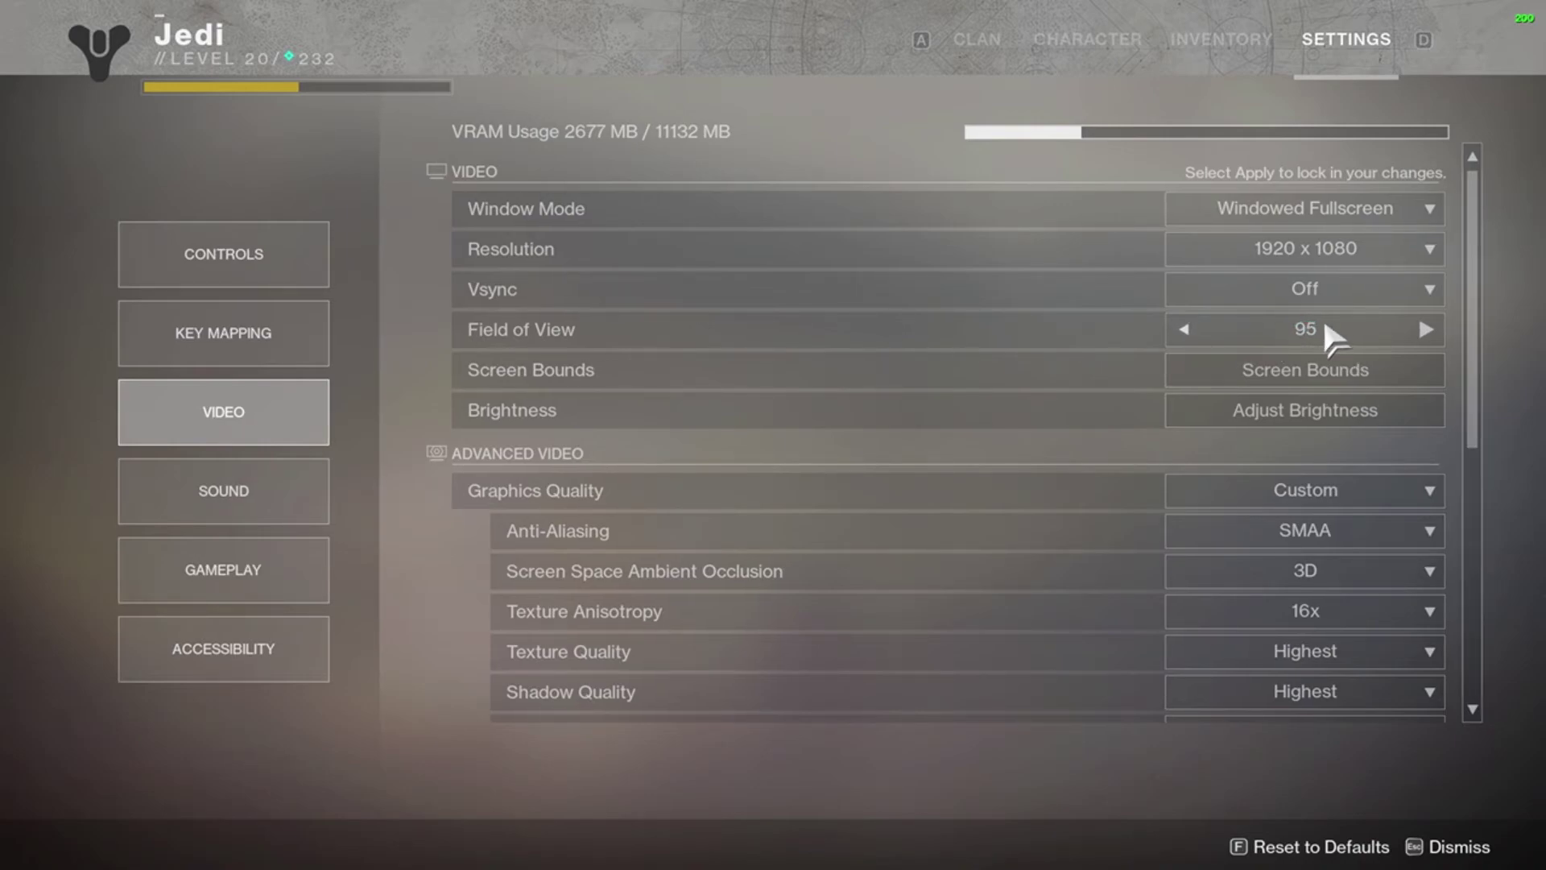
Step: Step the Field of View up from 95 once more and bring it back to 95
click(1430, 329)
click(1426, 328)
click(1426, 328)
click(1427, 328)
click(1426, 329)
click(1193, 327)
click(1193, 326)
click(1194, 327)
click(1193, 327)
click(1193, 327)
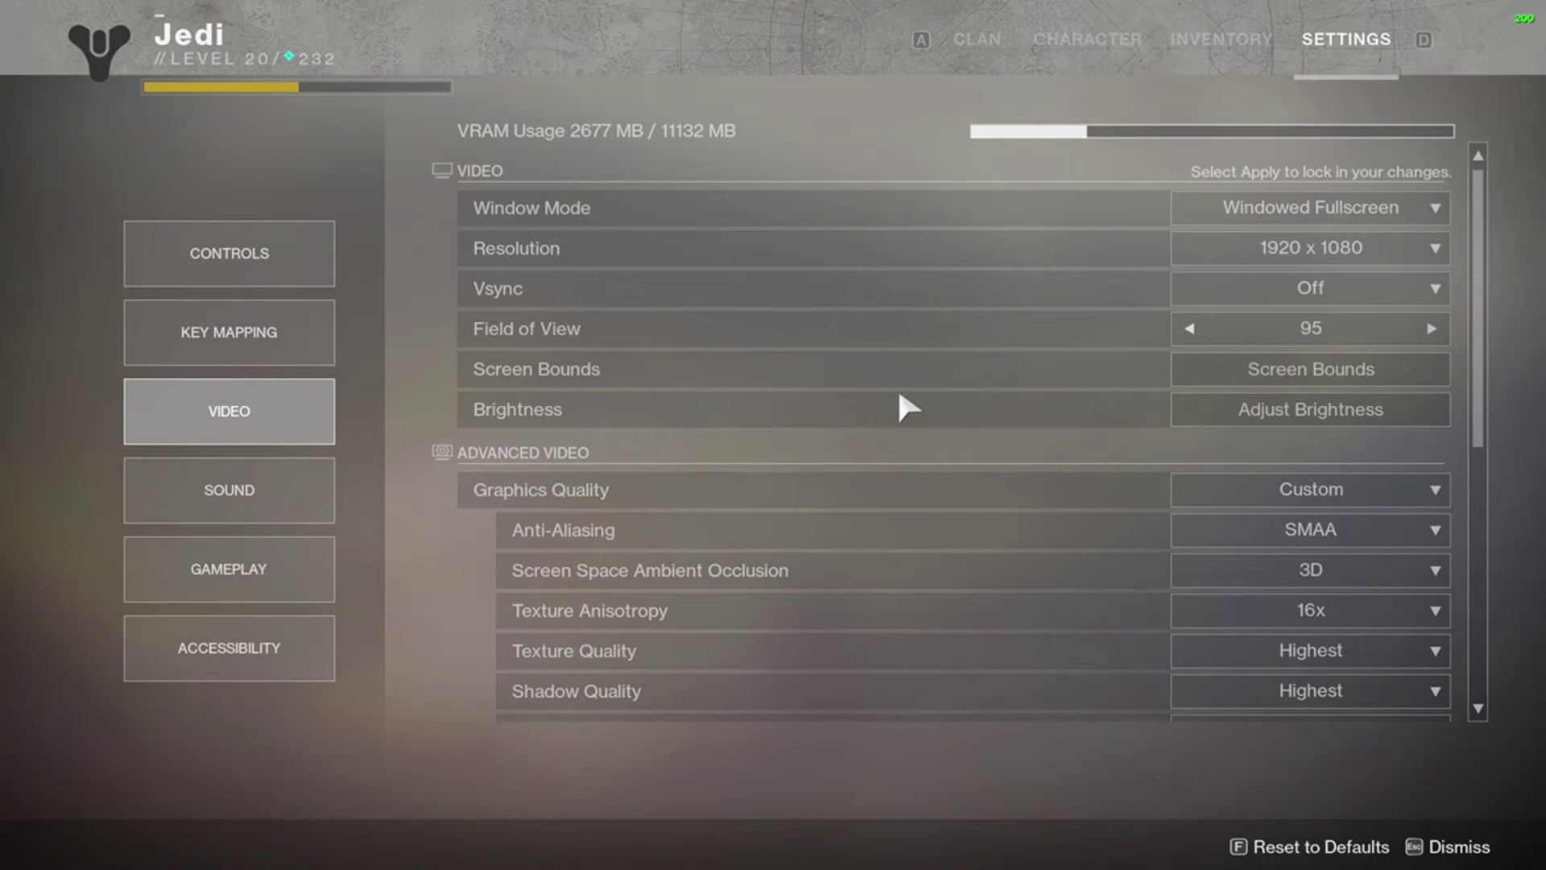
Step: Examine the advanced and additional video settings, including the Depth of Field options, and open the Controls settings
scroll(920, 394, down, 6)
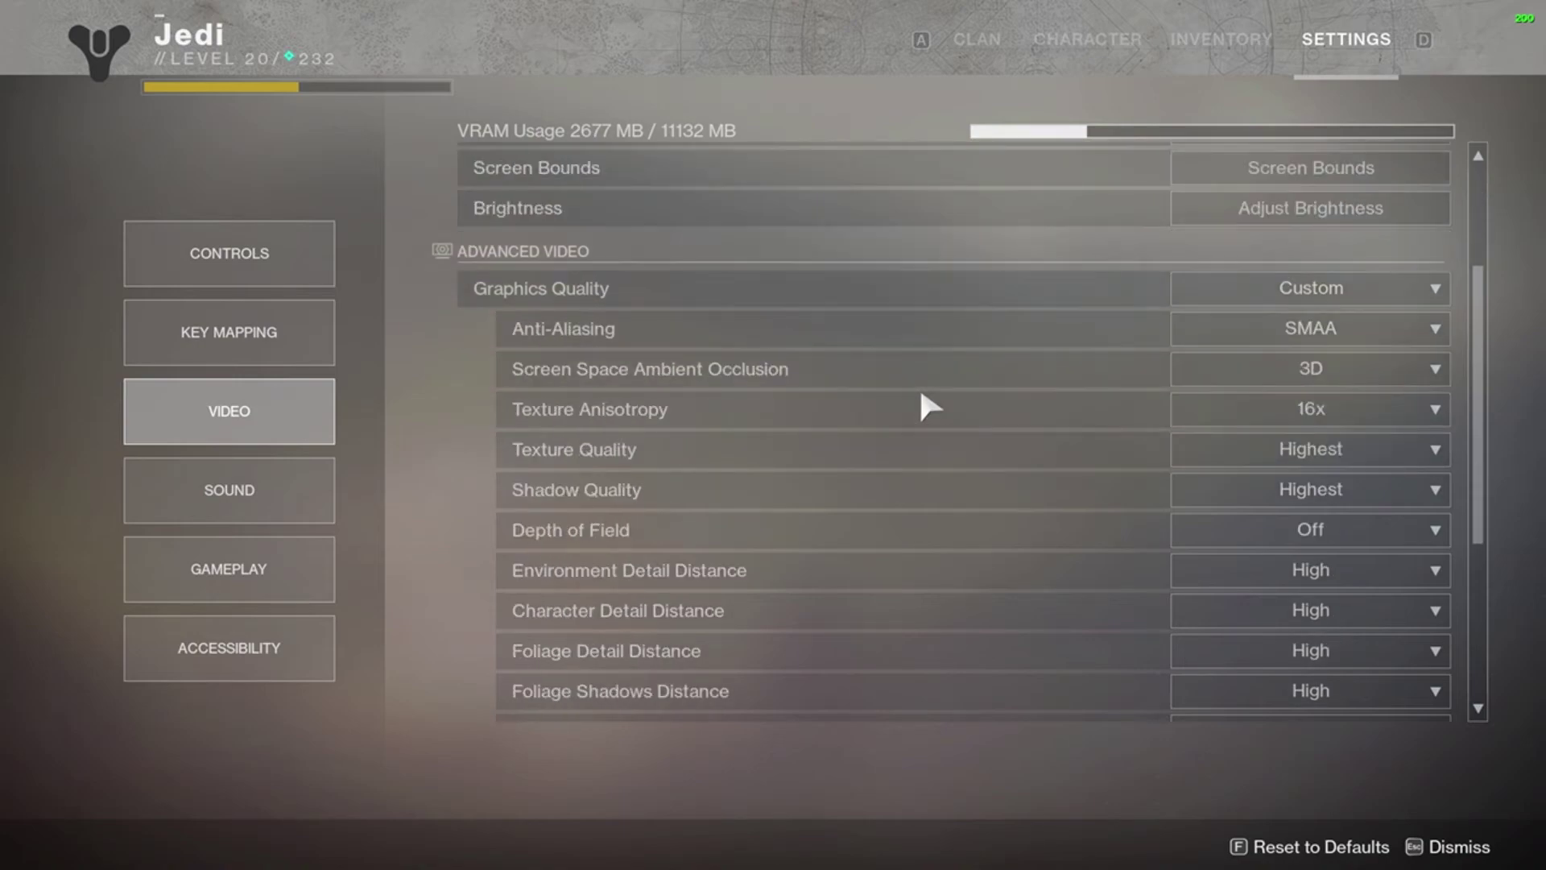
scroll(1056, 443, down, 1)
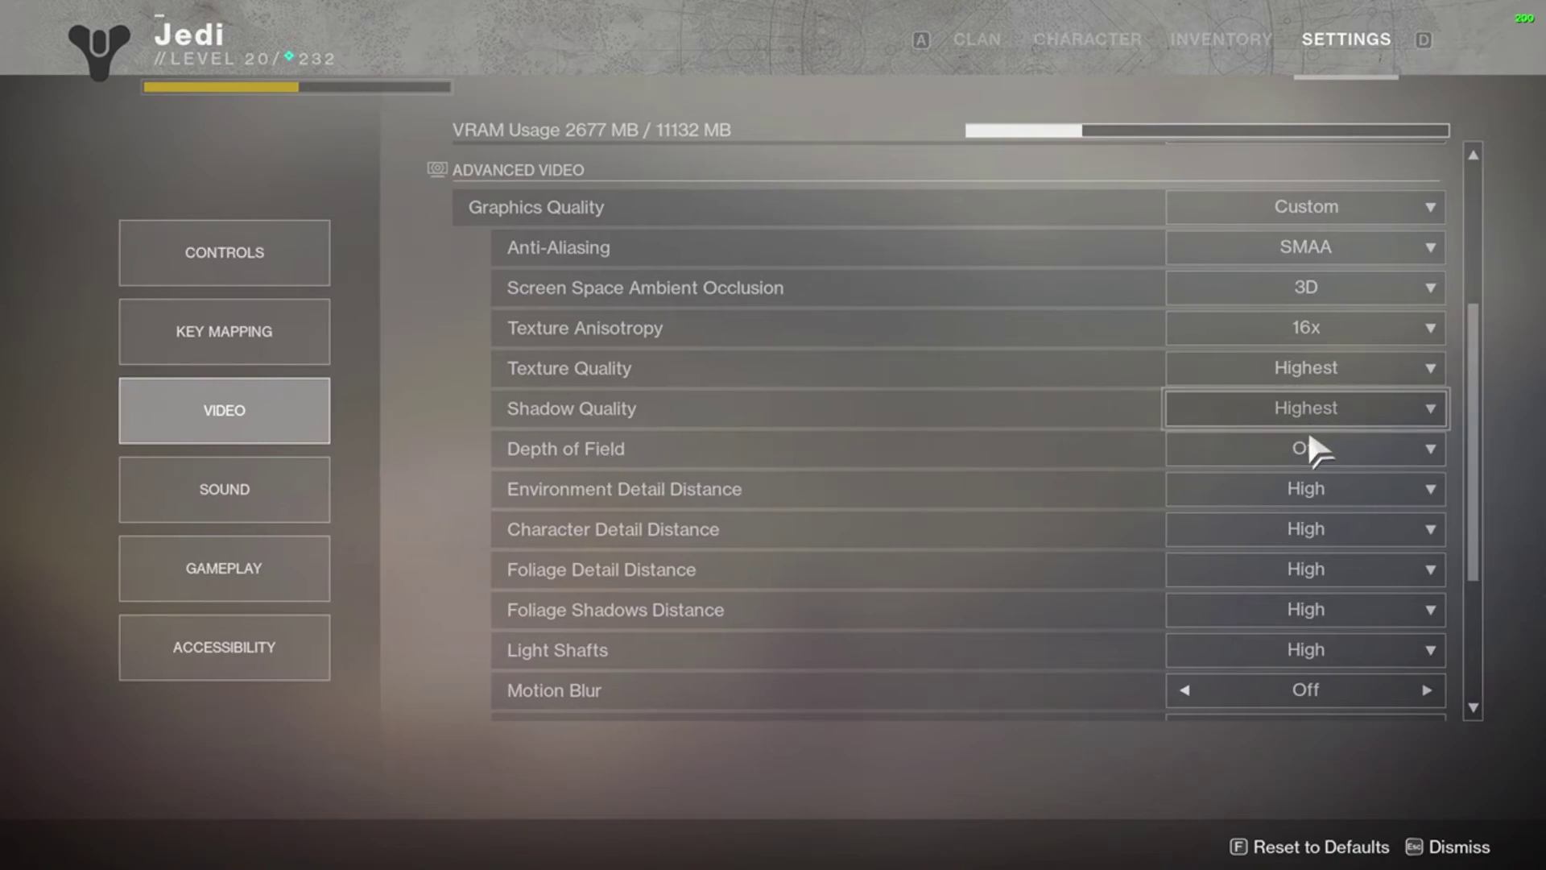
click(1312, 453)
click(1312, 453)
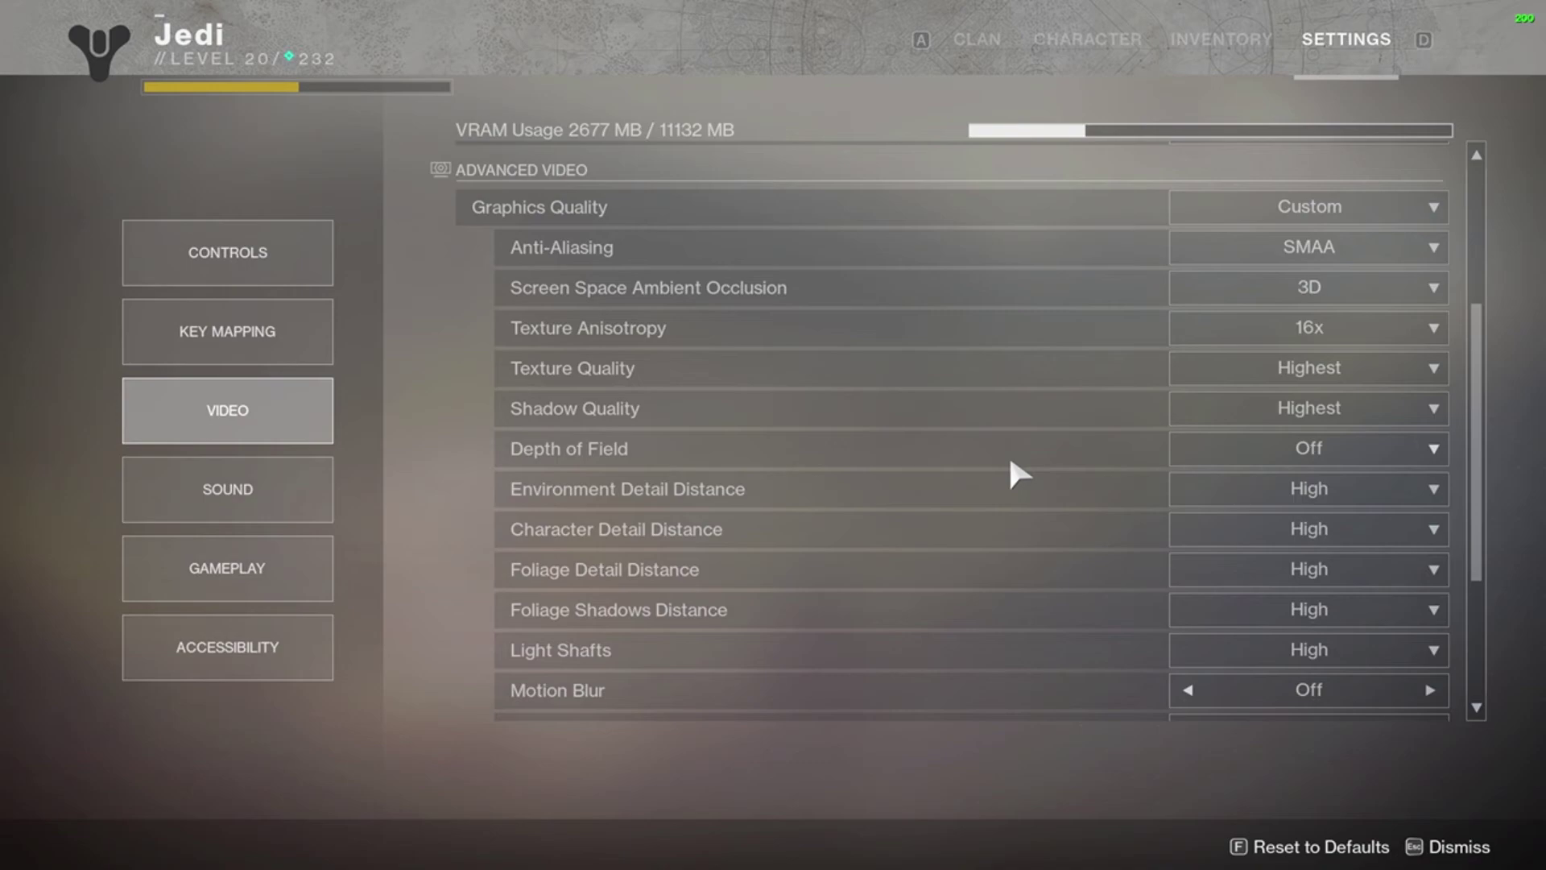
scroll(1014, 467, down, 4)
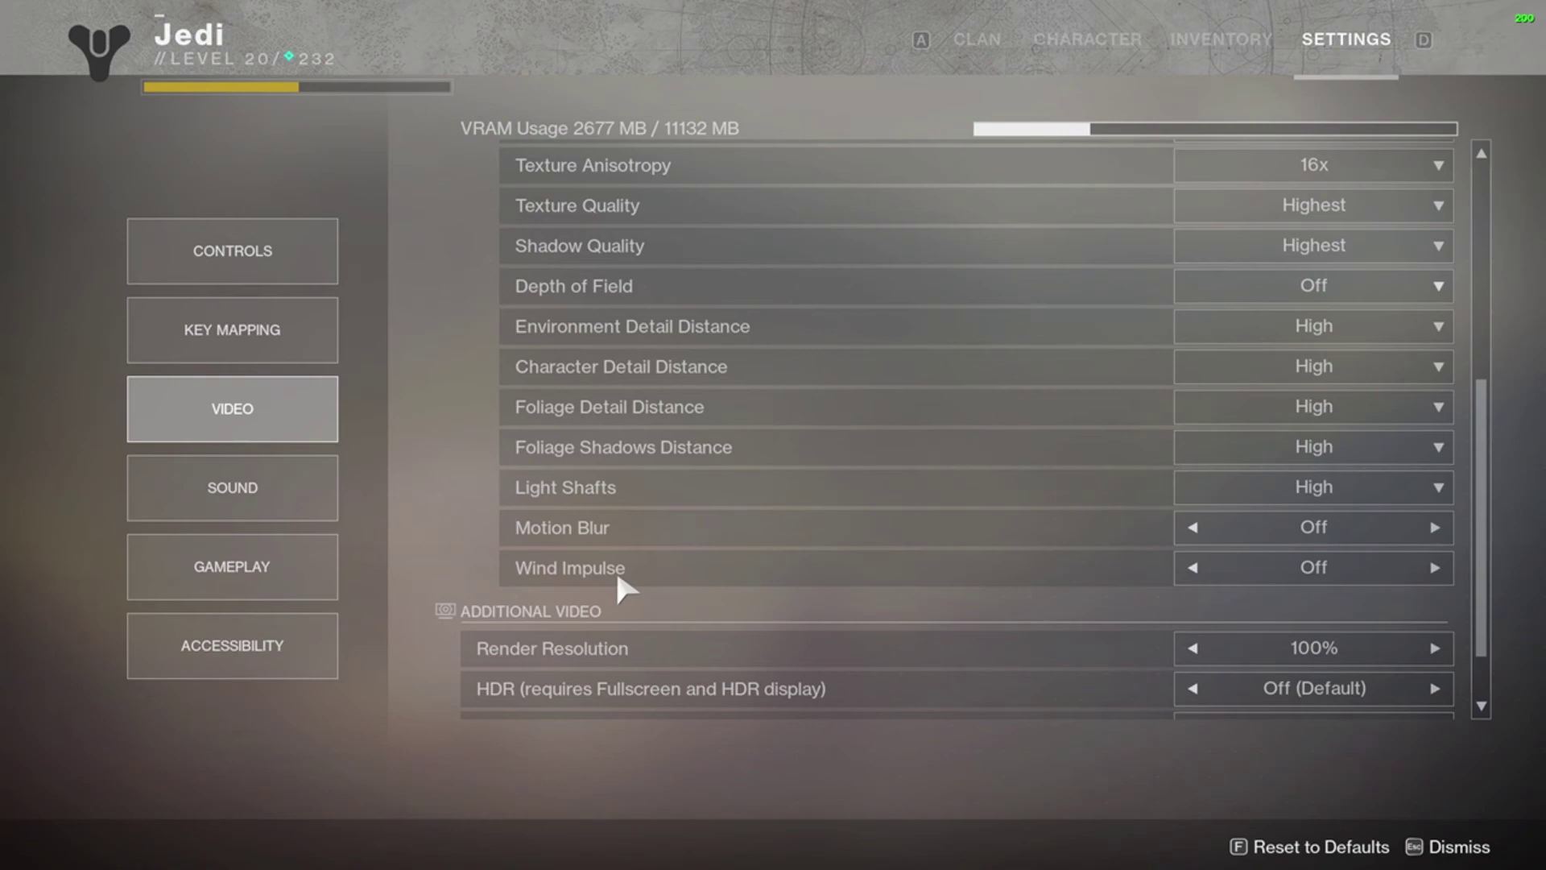
scroll(997, 463, down, 2)
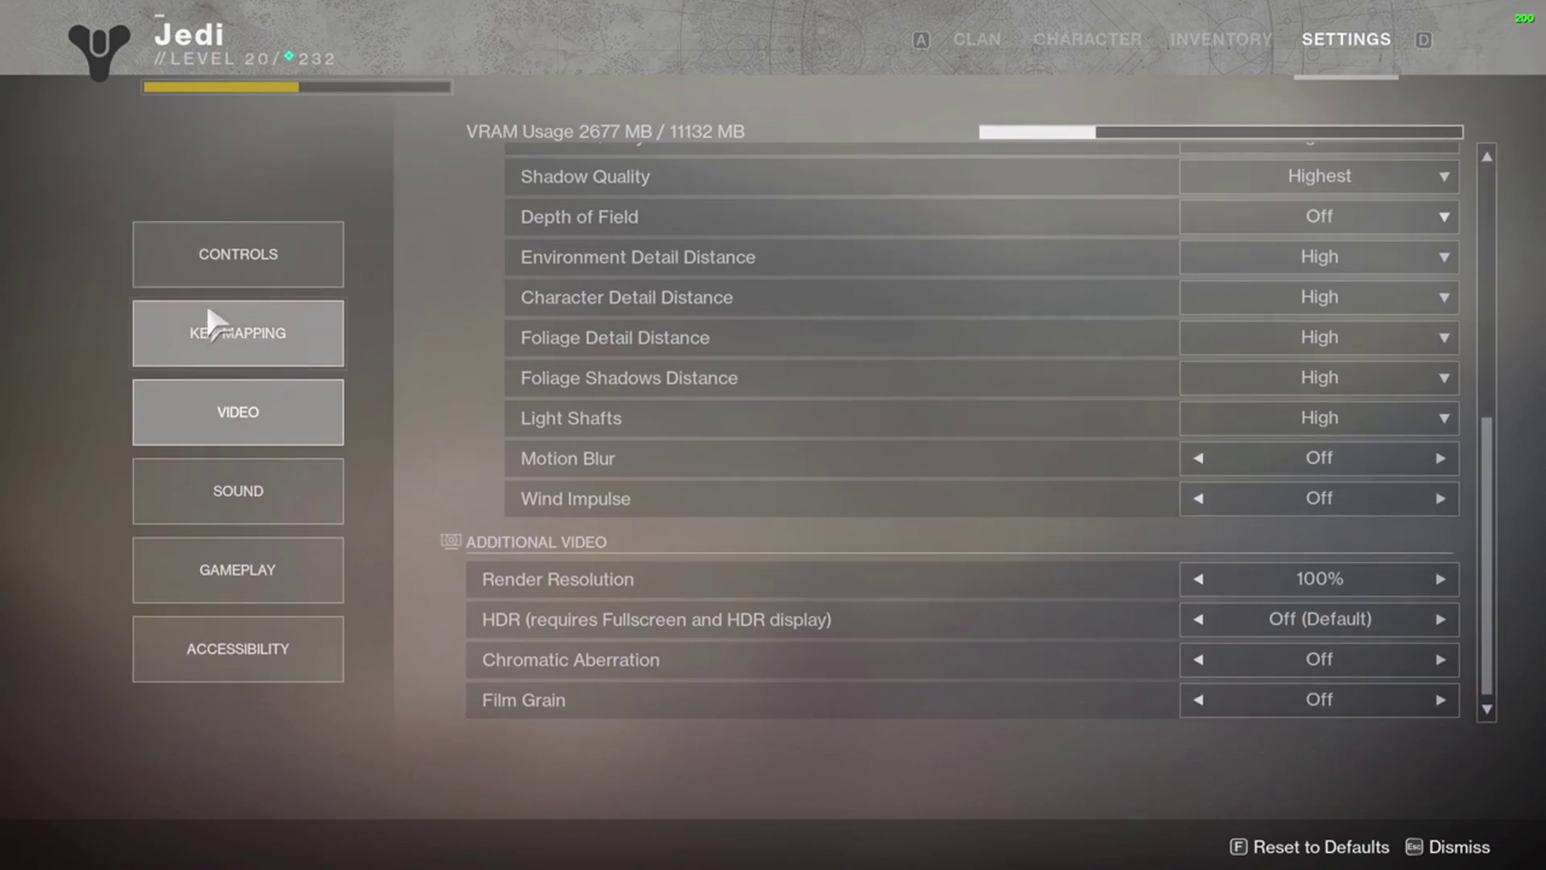
click(252, 285)
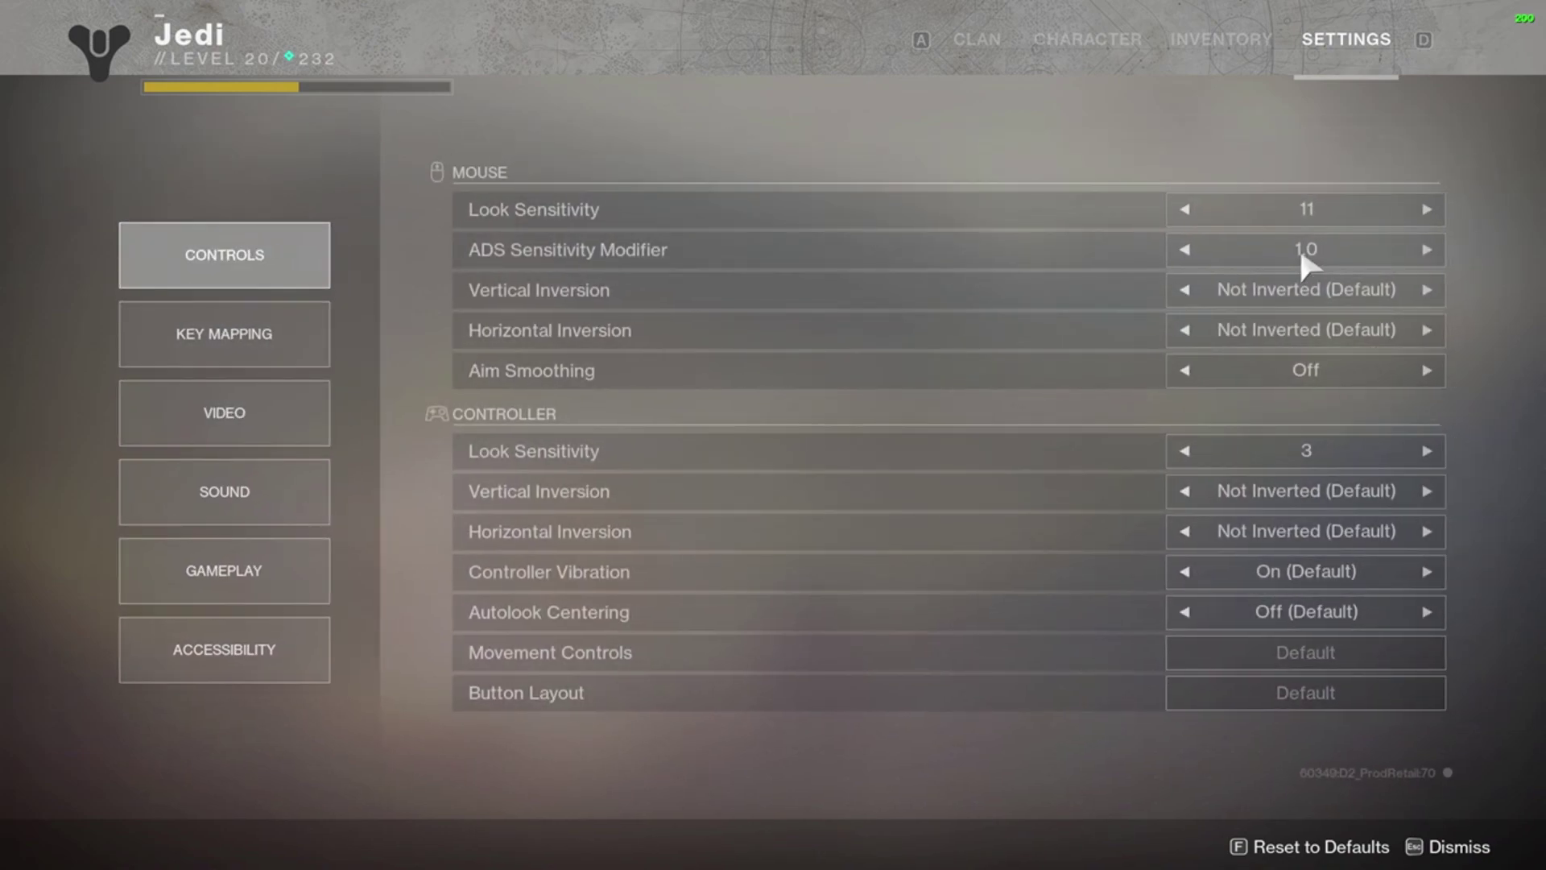